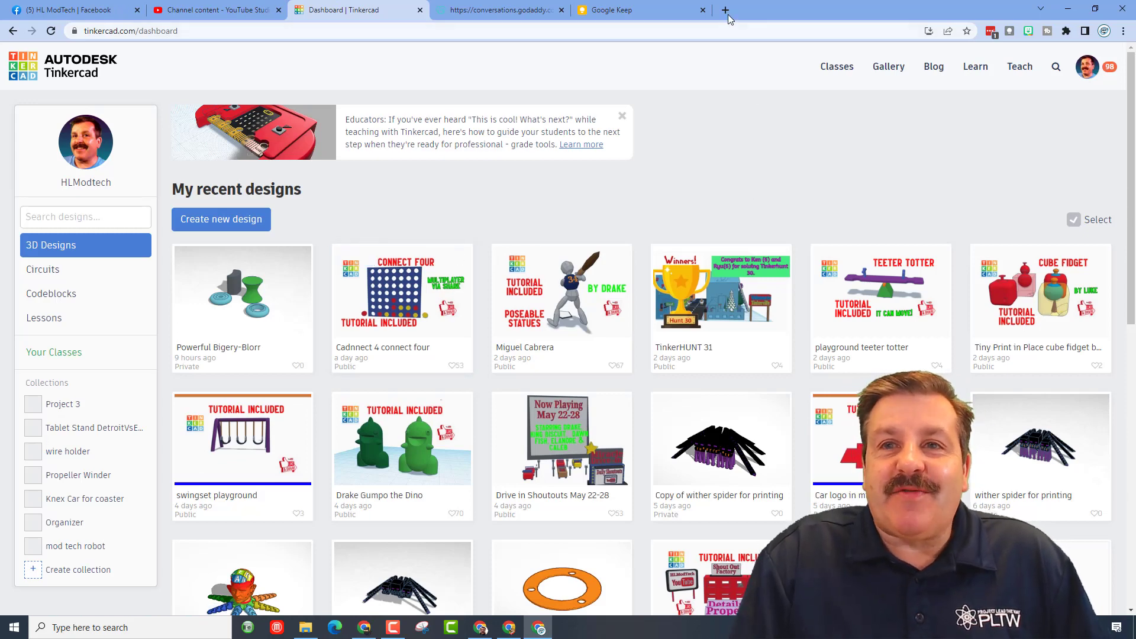
Open the copied link to the shared engine design in a new browser tab.
left_click(726, 10)
right_click(685, 29)
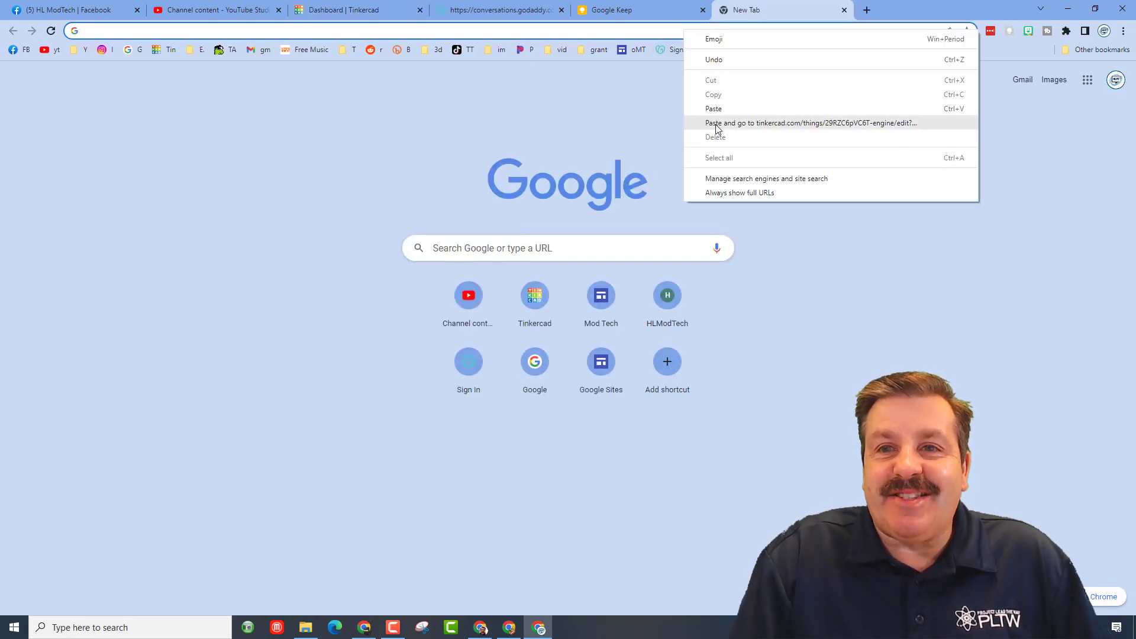
left_click(716, 124)
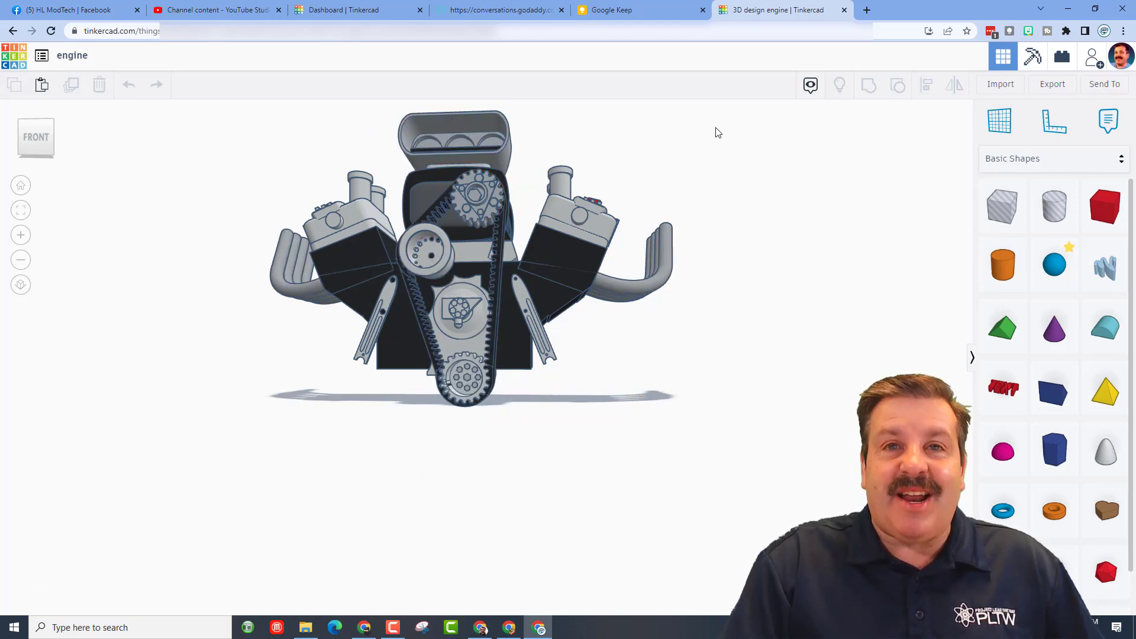
Examine the engine model from the front, back and sides, including the intake, exhaust pipes and belt drive.
right_click_drag(812, 182, 578, 436)
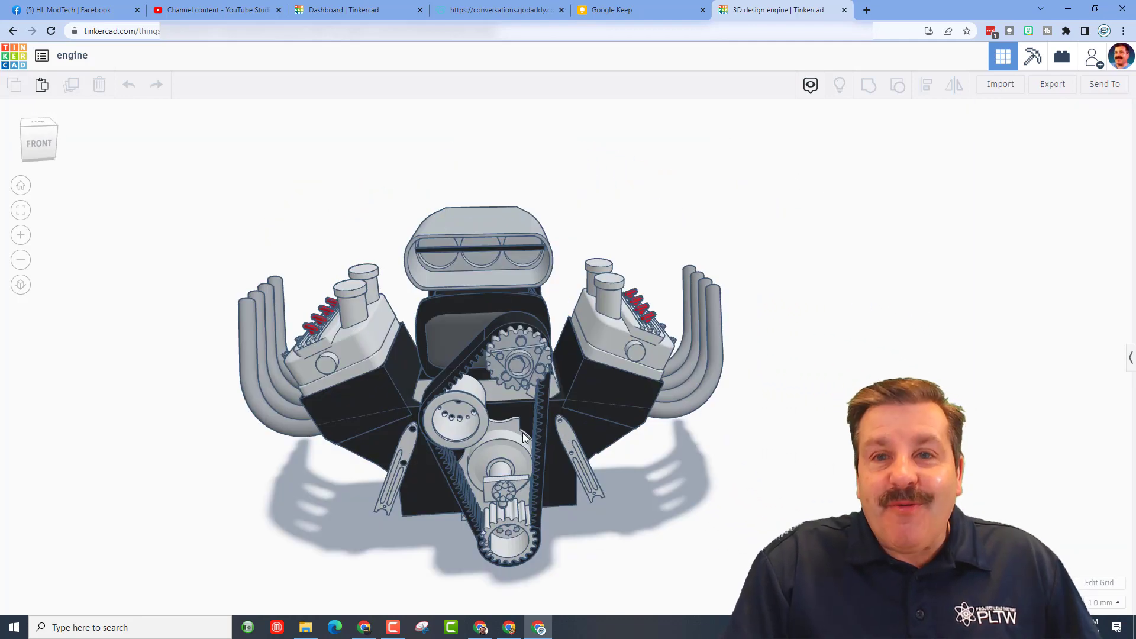
right_click_drag(356, 441, 616, 536)
left_click_drag(640, 557, 561, 564)
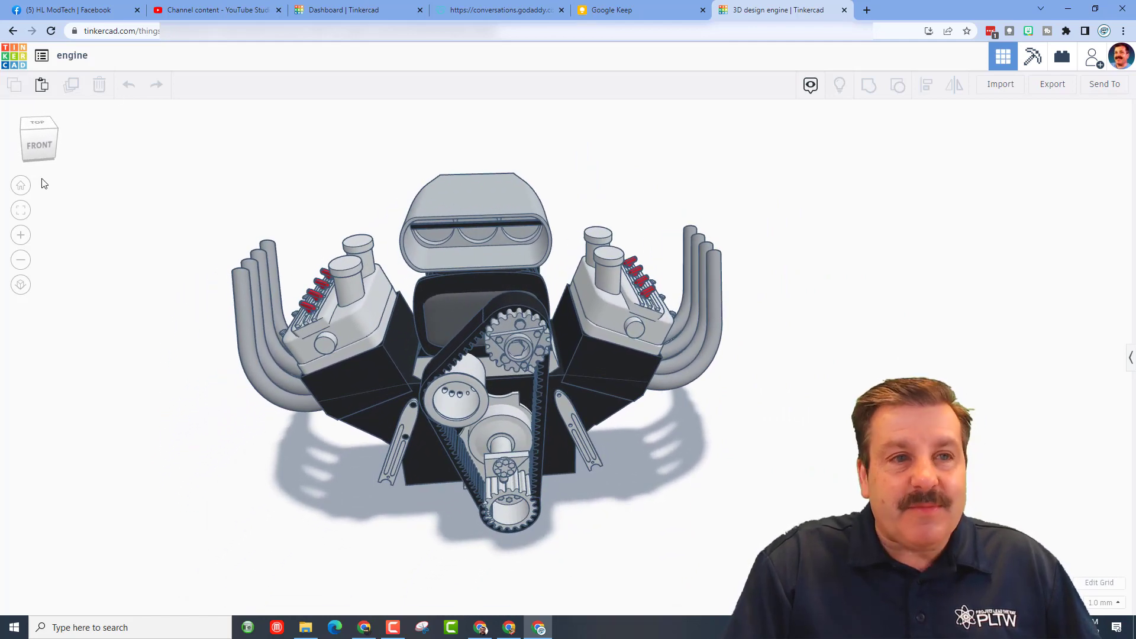
left_click(22, 189)
right_click_drag(680, 361, 363, 324)
right_click_drag(734, 387, 485, 383)
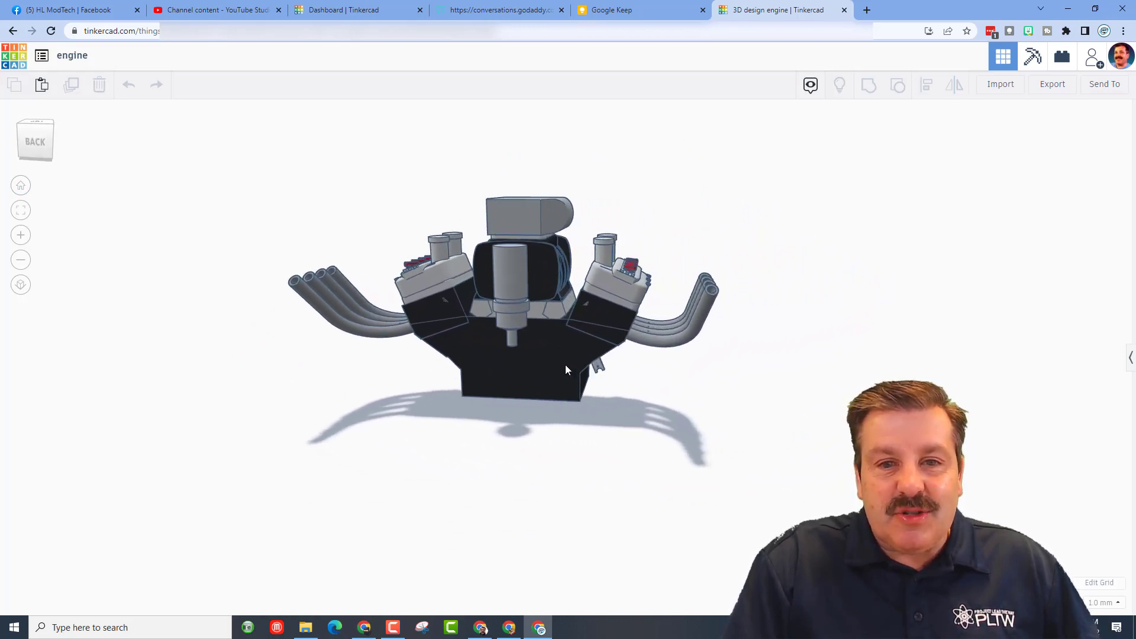
right_click_drag(554, 367, 349, 297)
scroll(348, 297, "up", 2)
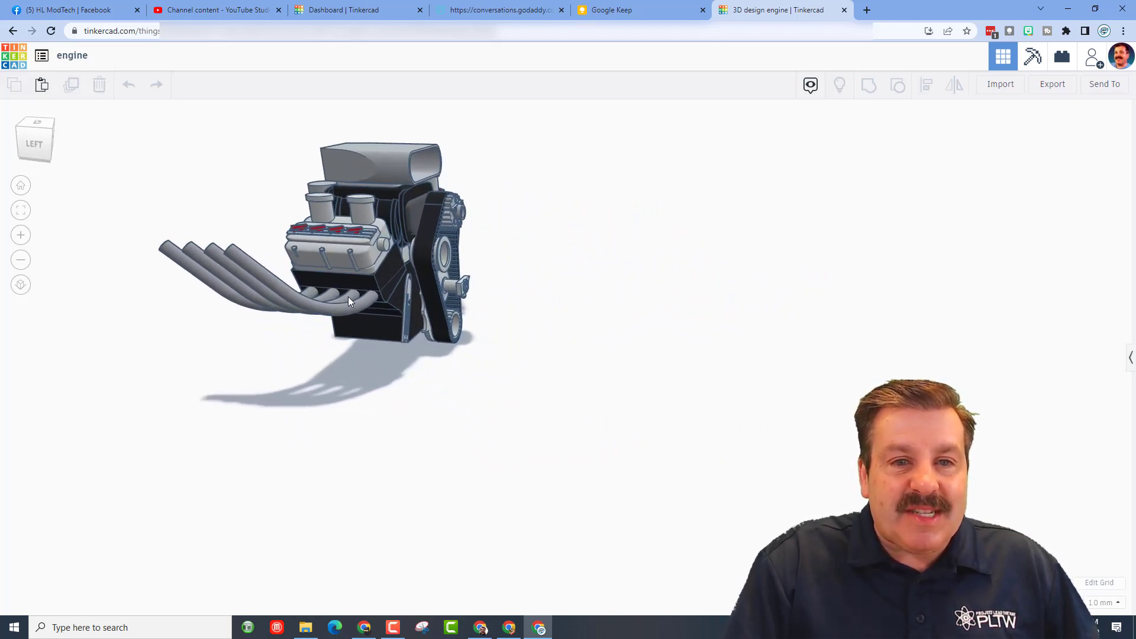
right_click_drag(549, 212, 502, 291)
scroll(503, 291, "up", 5)
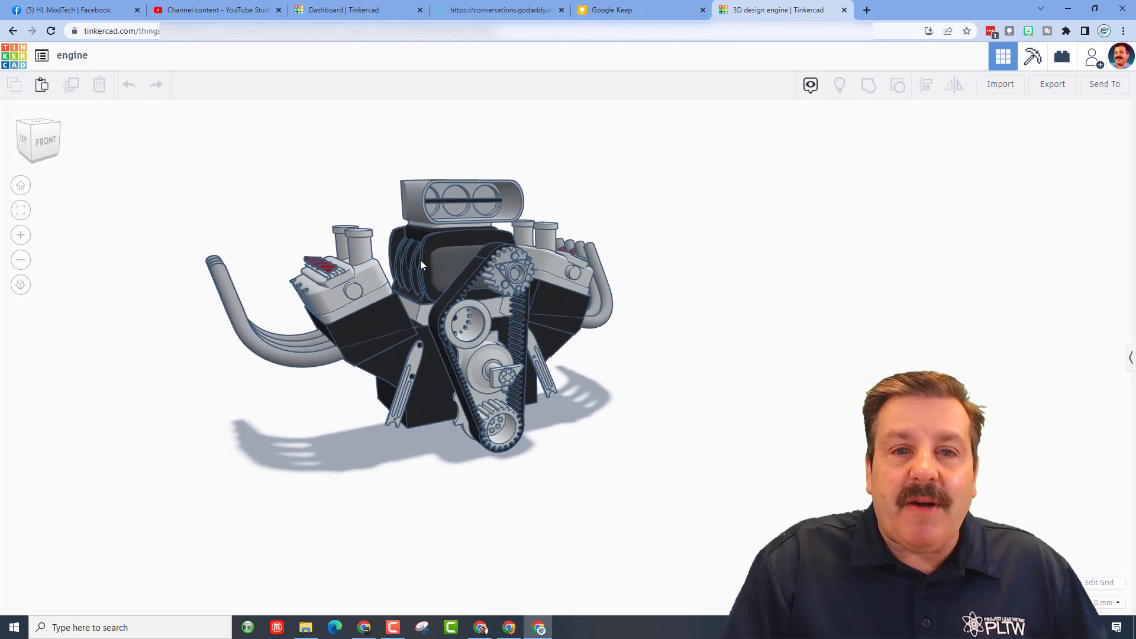
middle_click_drag(429, 257, 626, 360)
right_click_drag(626, 360, 658, 415)
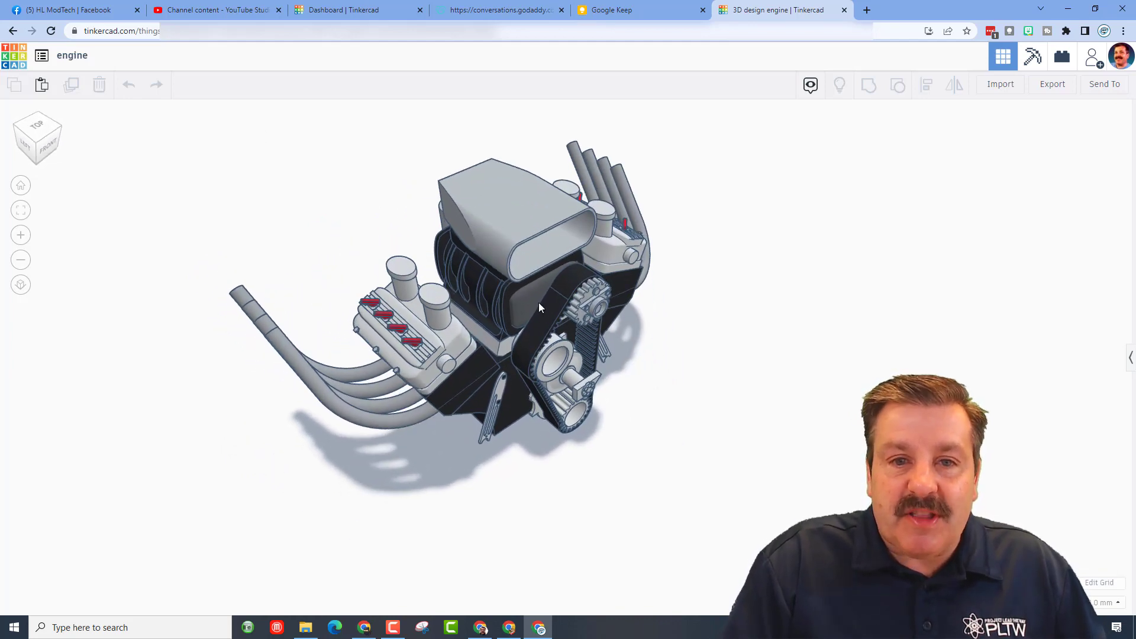
right_click_drag(541, 306, 581, 399)
Select the toothed timing belt on the engine's front and examine its teeth, gears and pulleys up close.
left_click(649, 412)
key("f")
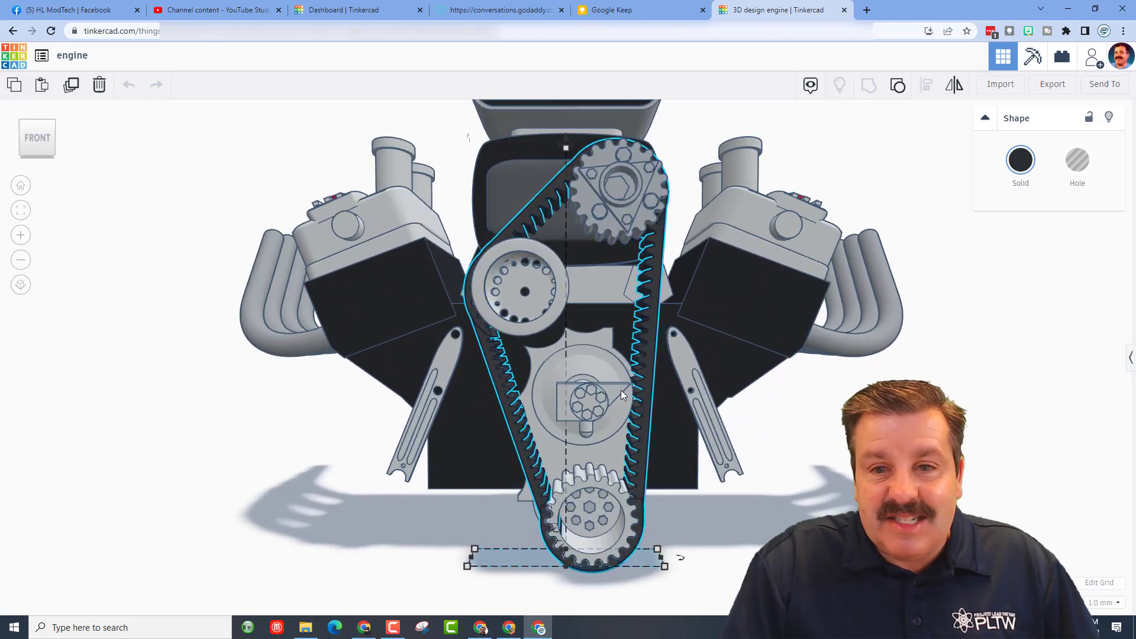
right_click_drag(625, 390, 495, 407)
scroll(610, 437, "up", 1)
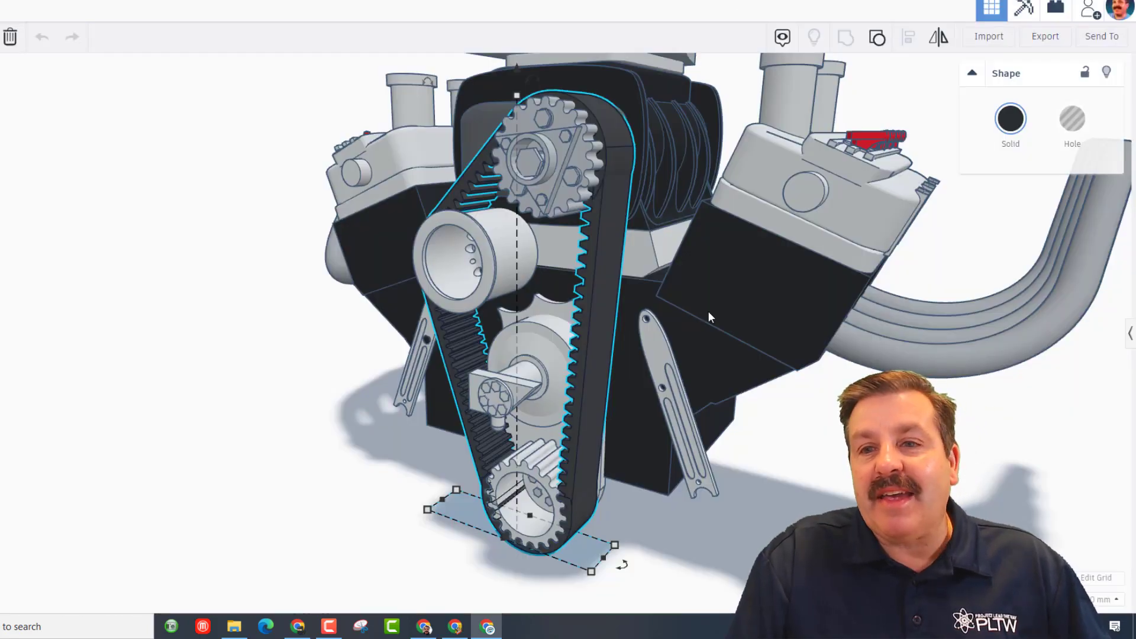
right_click_drag(708, 313, 765, 327)
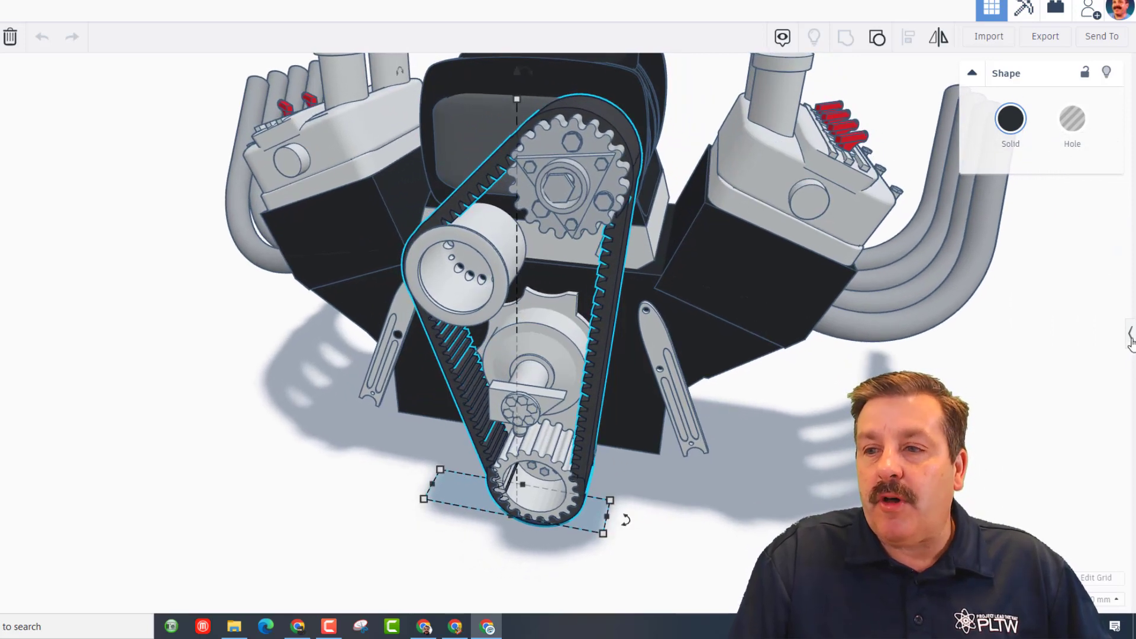
Show the shapes library and browse all of the Shape Generators, down to the gear and wheel shapes.
left_click(1130, 336)
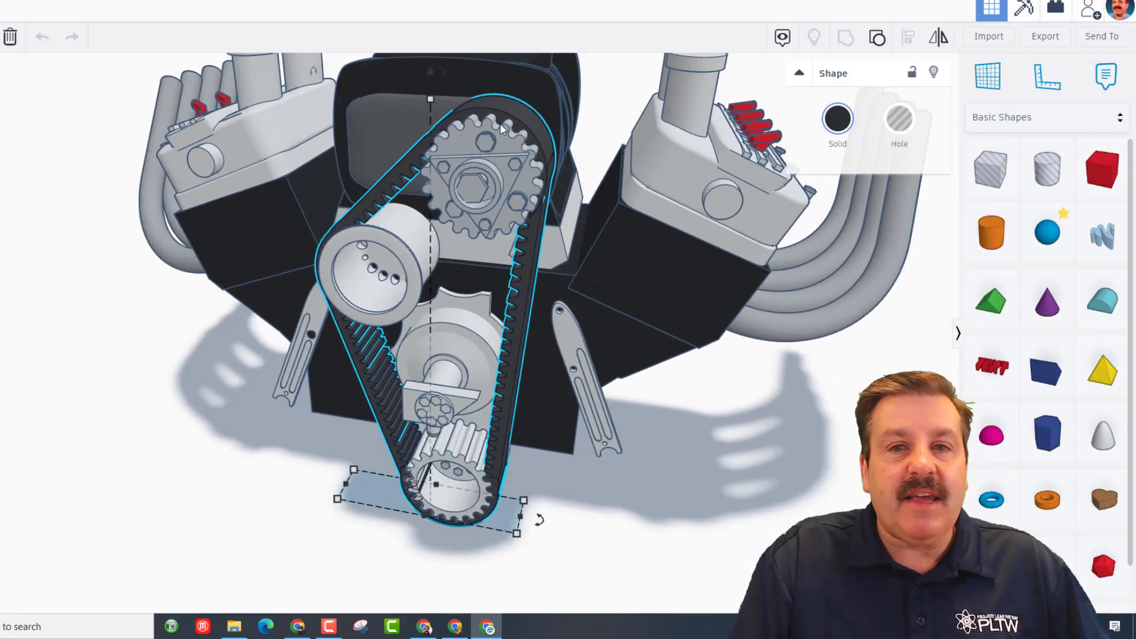
left_click(1048, 118)
left_click(1033, 489)
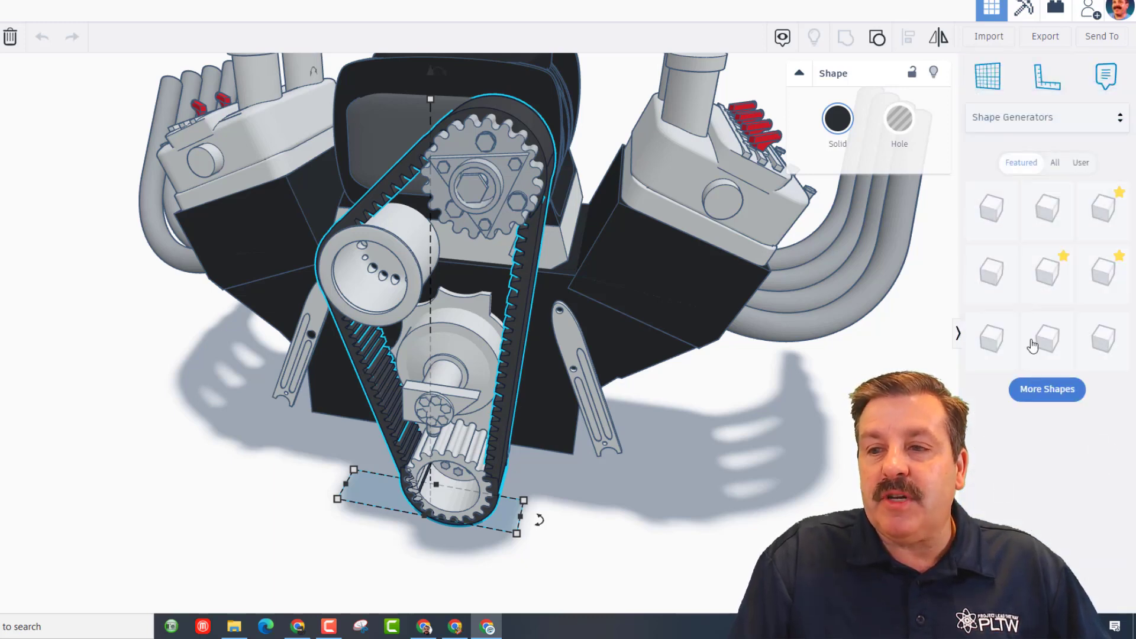
left_click(1057, 166)
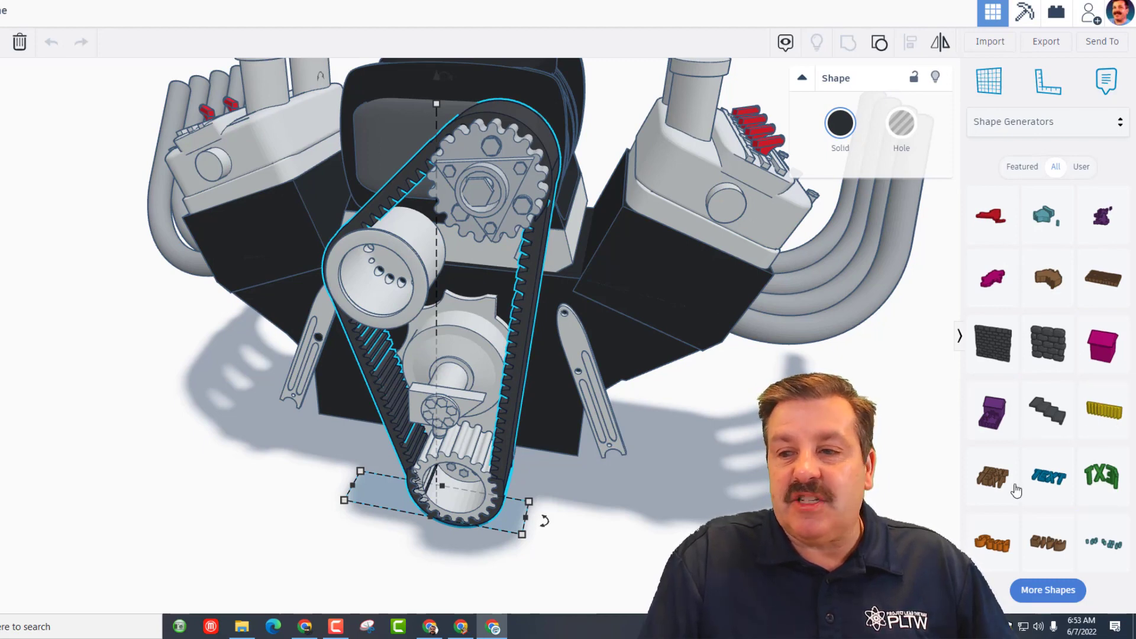
scroll(1065, 439, "down", 2)
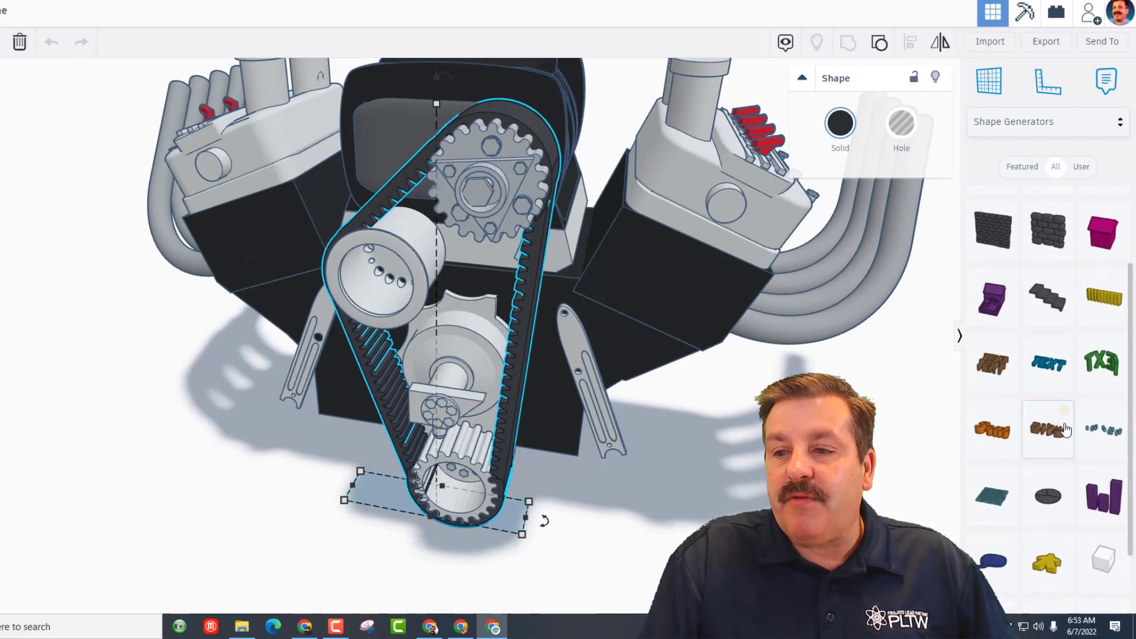
scroll(1066, 436, "down", 2)
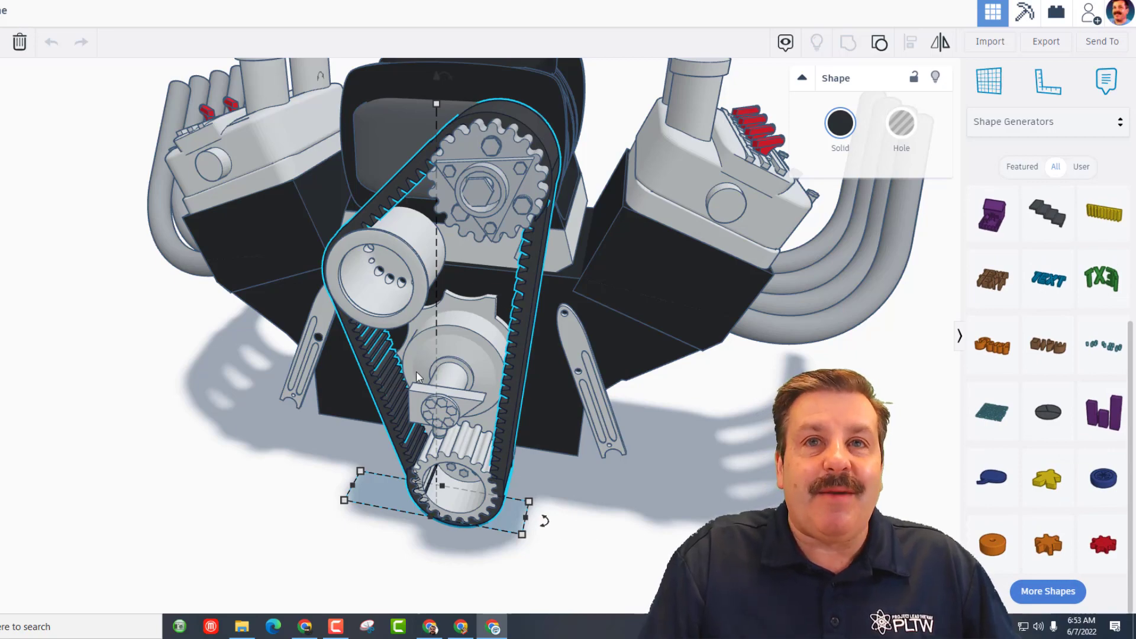
Select the cylinder head beside the timing belt and examine its valve cover and red details.
right_click_drag(510, 359, 474, 500)
scroll(647, 346, "up", 3)
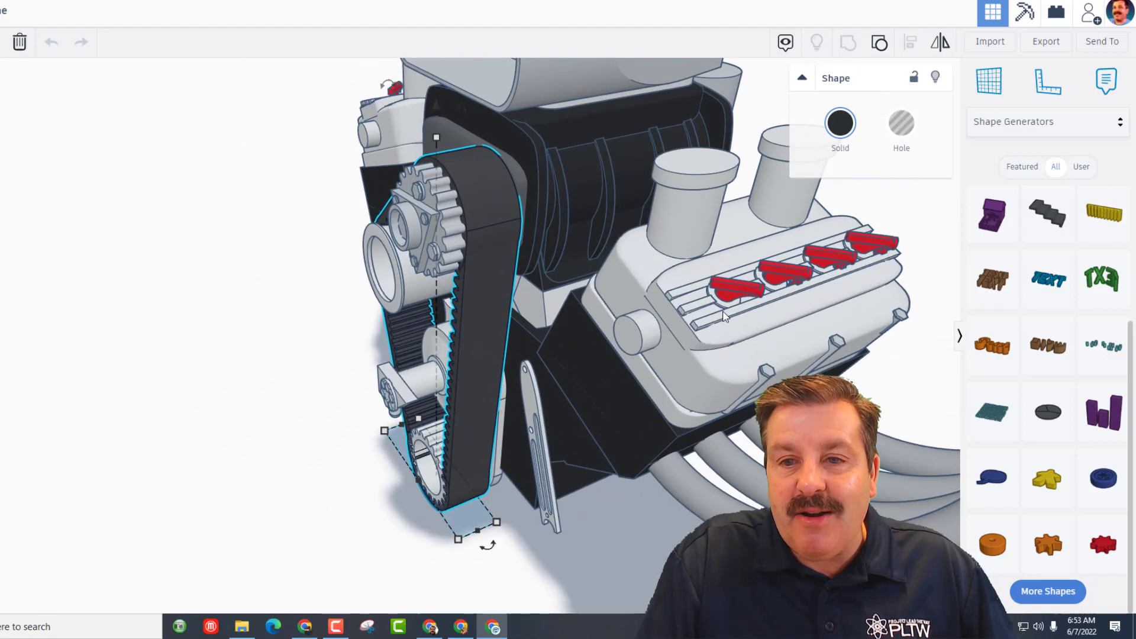
left_click(726, 346)
right_click_drag(705, 392, 673, 189)
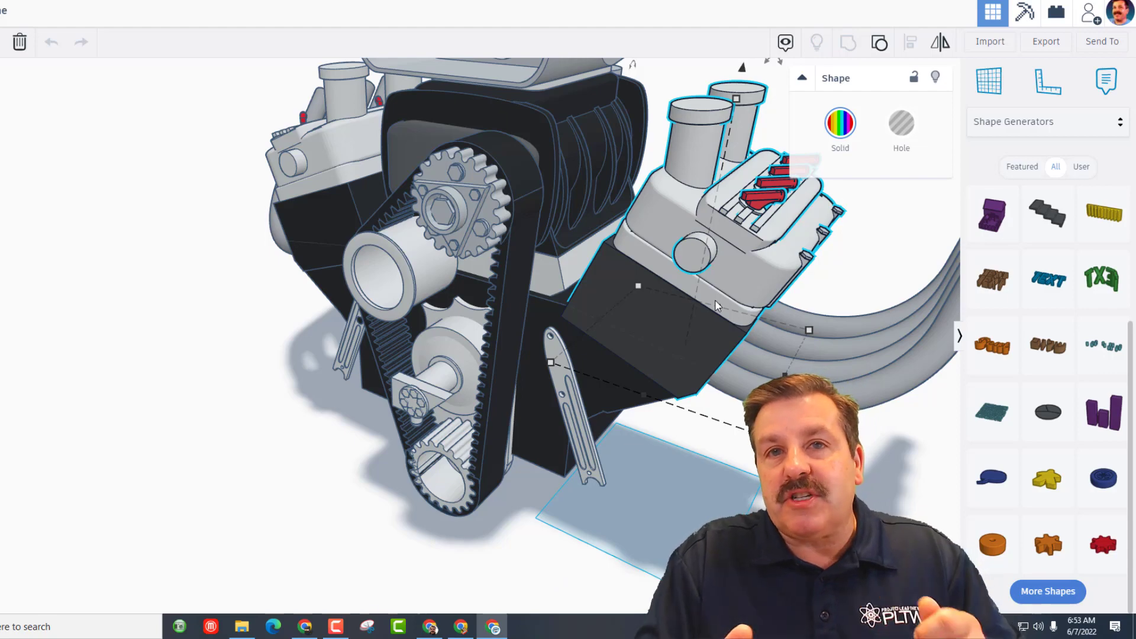
right_click_drag(469, 458, 474, 512)
left_click(474, 512)
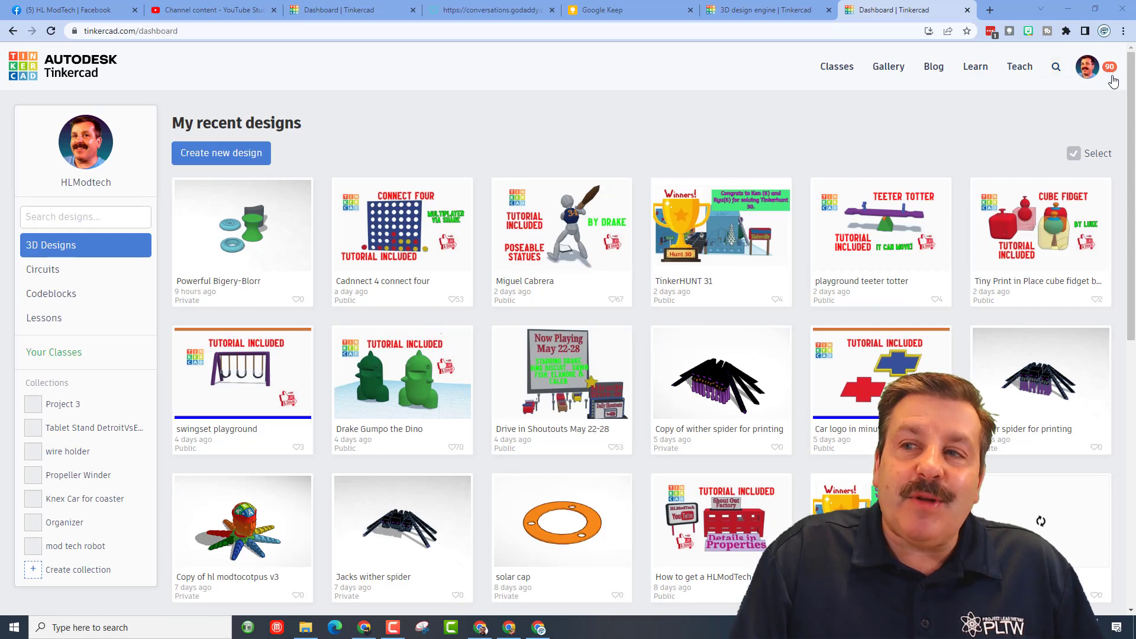
View all account notifications and open the profile of the user in the newest reaction in a separate tab.
left_click(1108, 70)
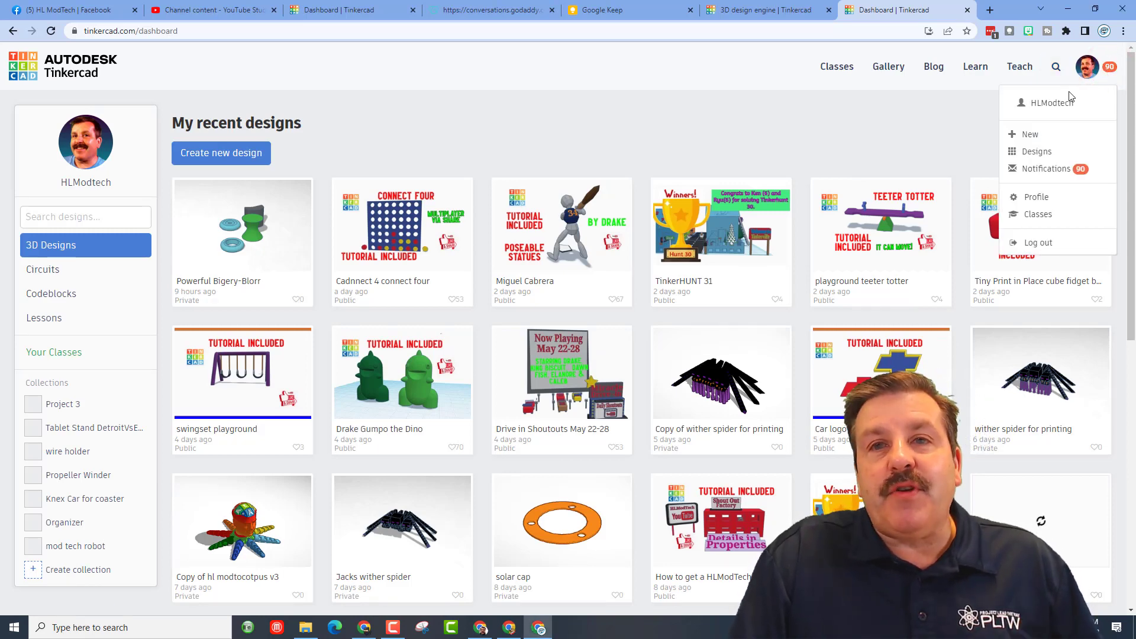
left_click(1064, 169)
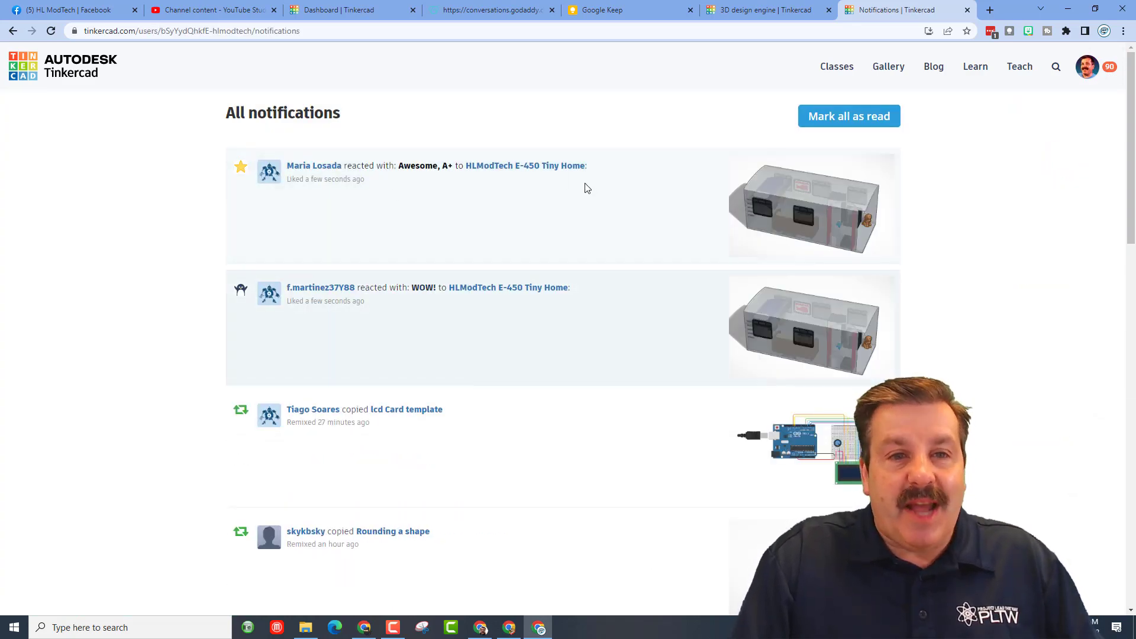
right_click(315, 167)
left_click(335, 176)
Close the profile without any 3D designs and sort the other opened profile's 3D designs by Latest.
left_click(679, 13)
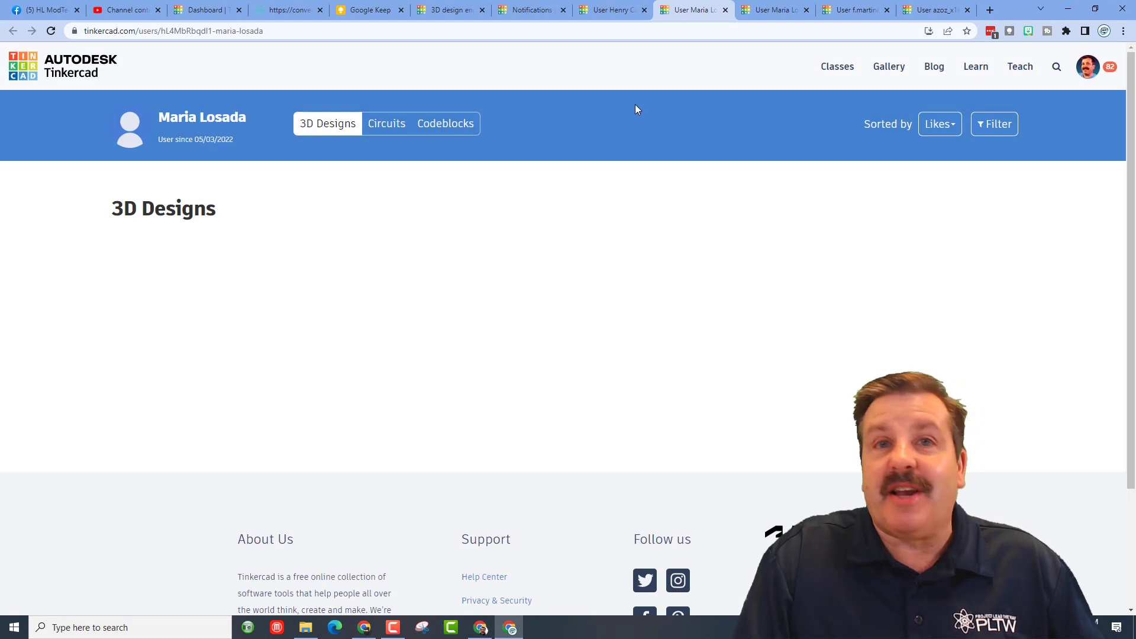
left_click(724, 10)
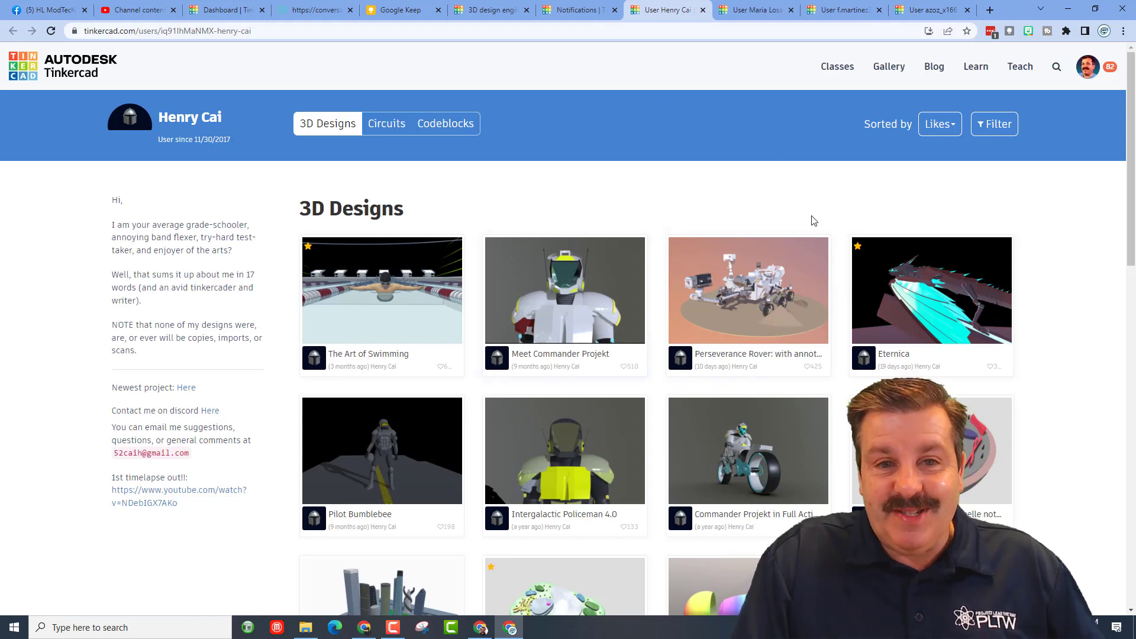
left_click(950, 125)
left_click(881, 197)
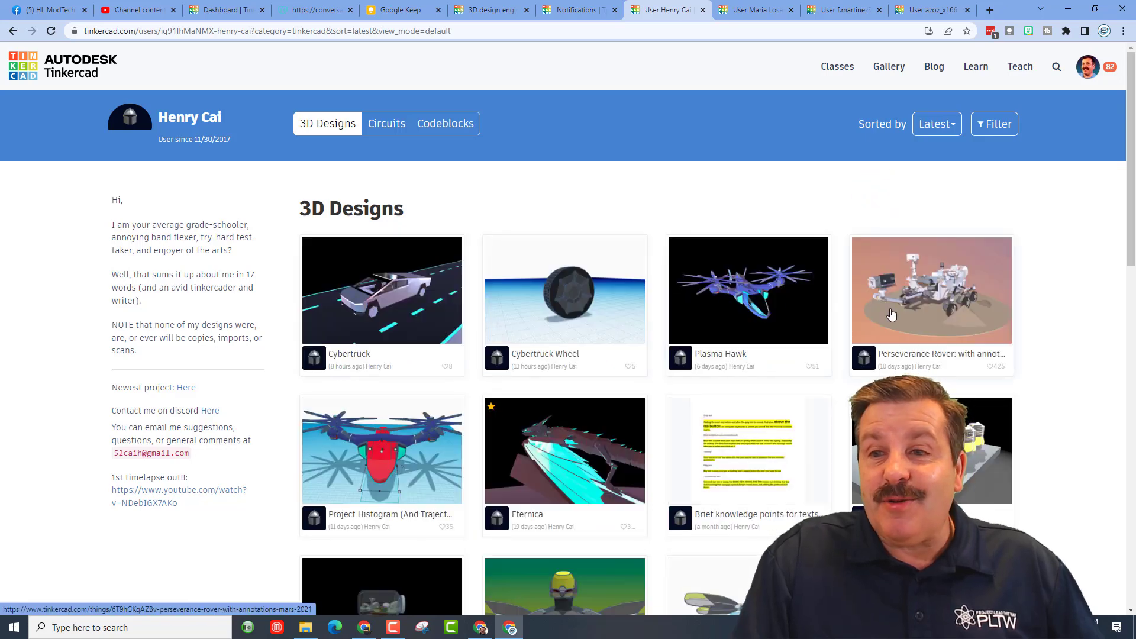
Like the Perseverance Rover: with annotations design and close its details.
left_click(909, 303)
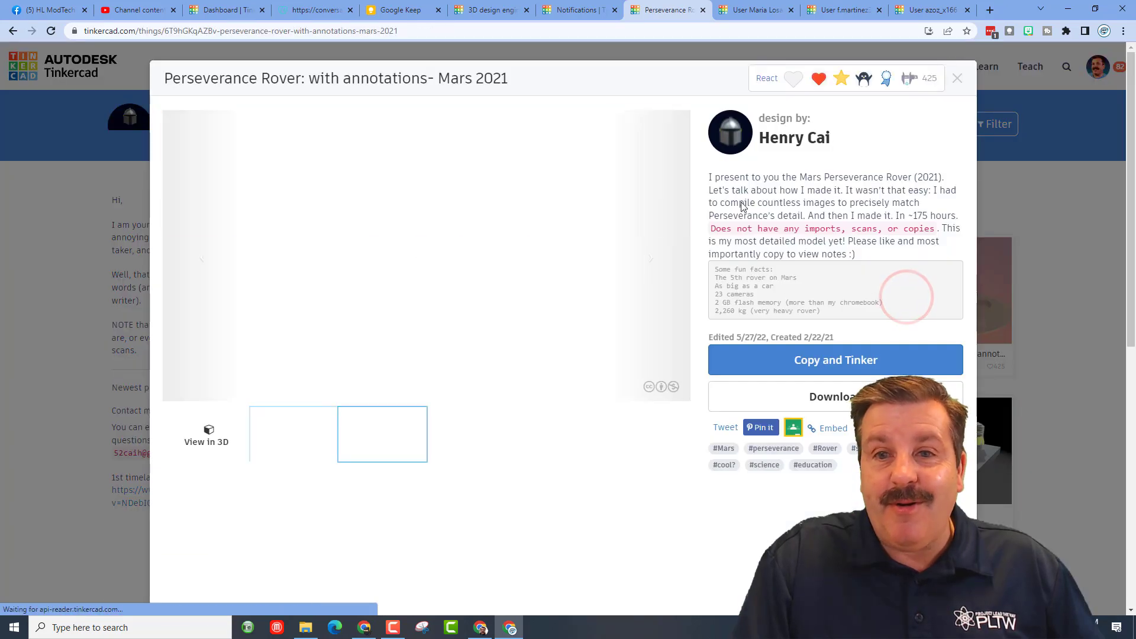
left_click(800, 88)
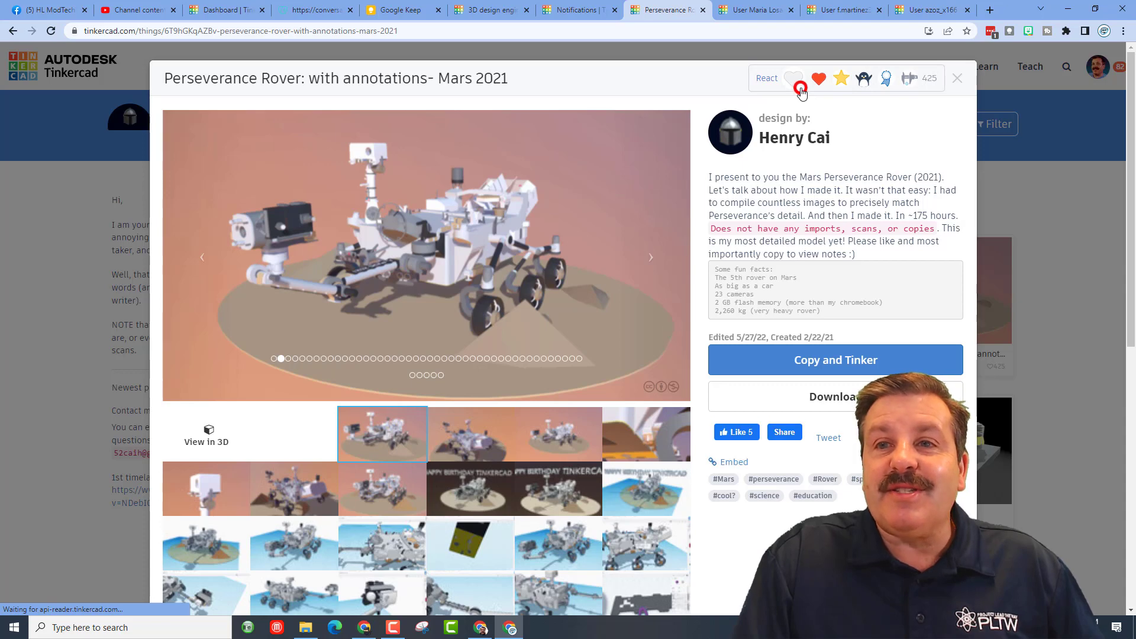
left_click(850, 160)
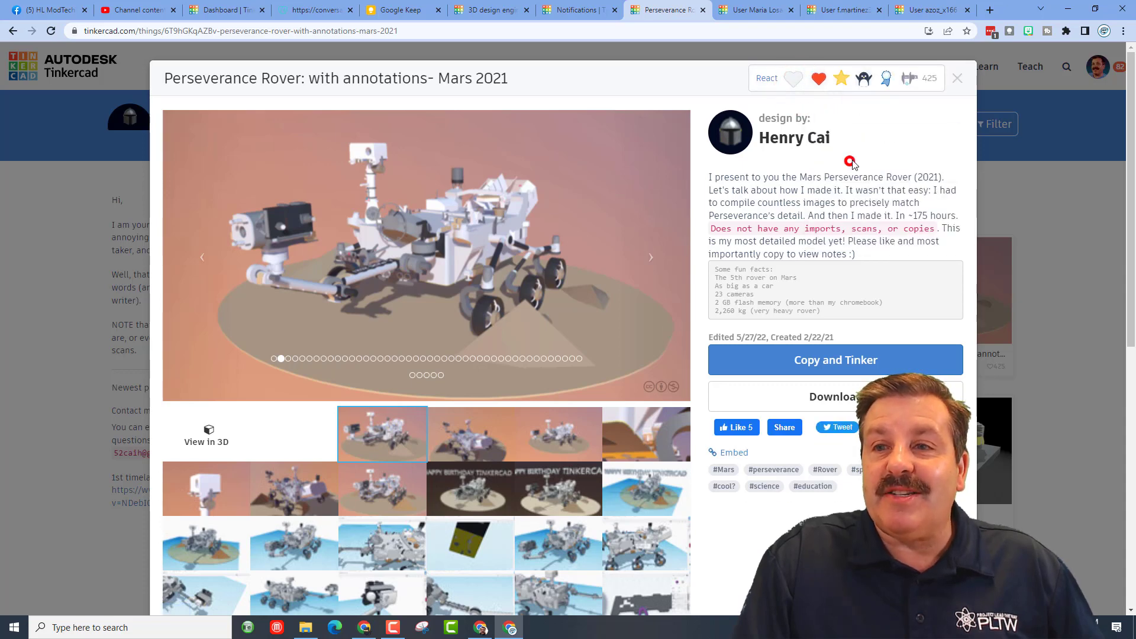
left_click(959, 78)
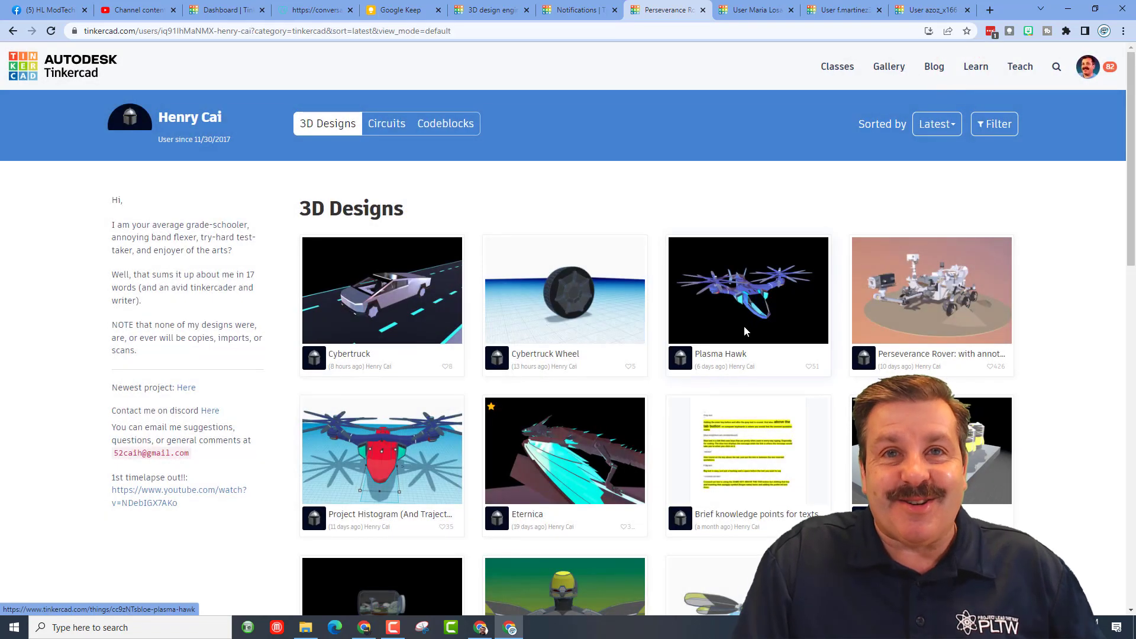
In the Powerful Bigery-Blorr design's properties on the dashboard, set the privacy to Public and the license to Attribution-NoDerivs 3.0 (CC-BY-ND 3.0).
key("ctrl+Page_Up")
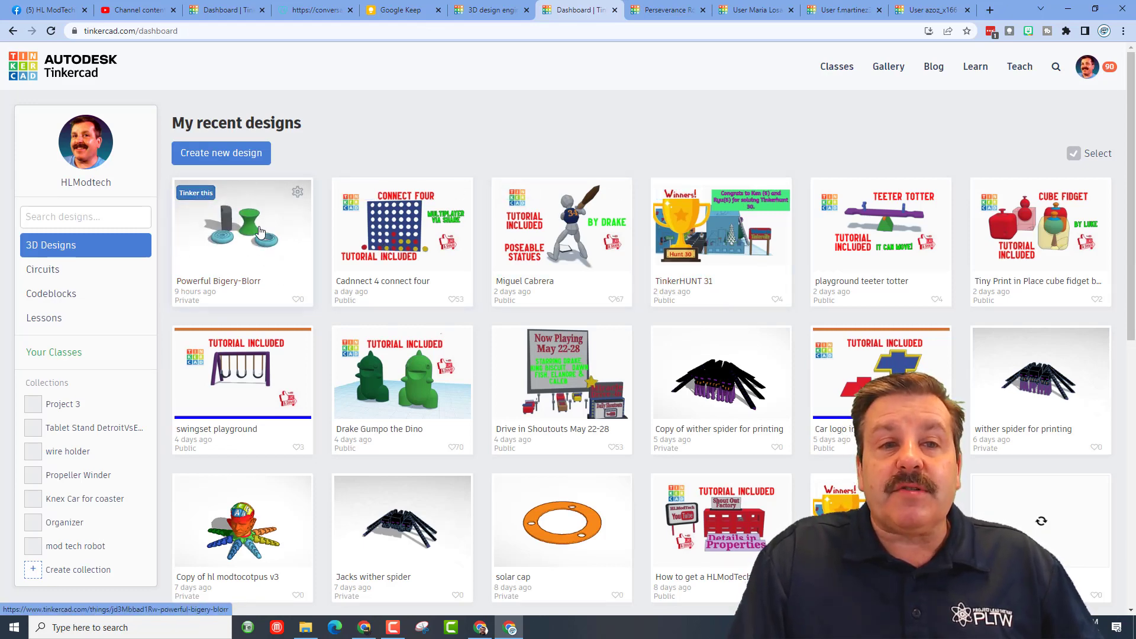
left_click(298, 192)
left_click(252, 217)
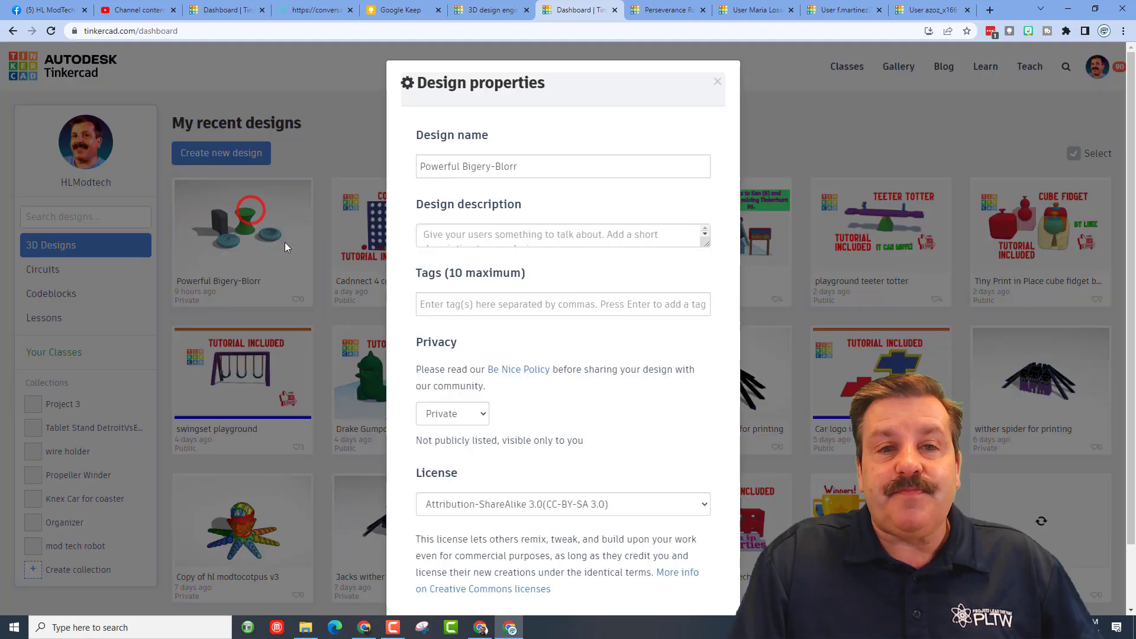
left_click(448, 416)
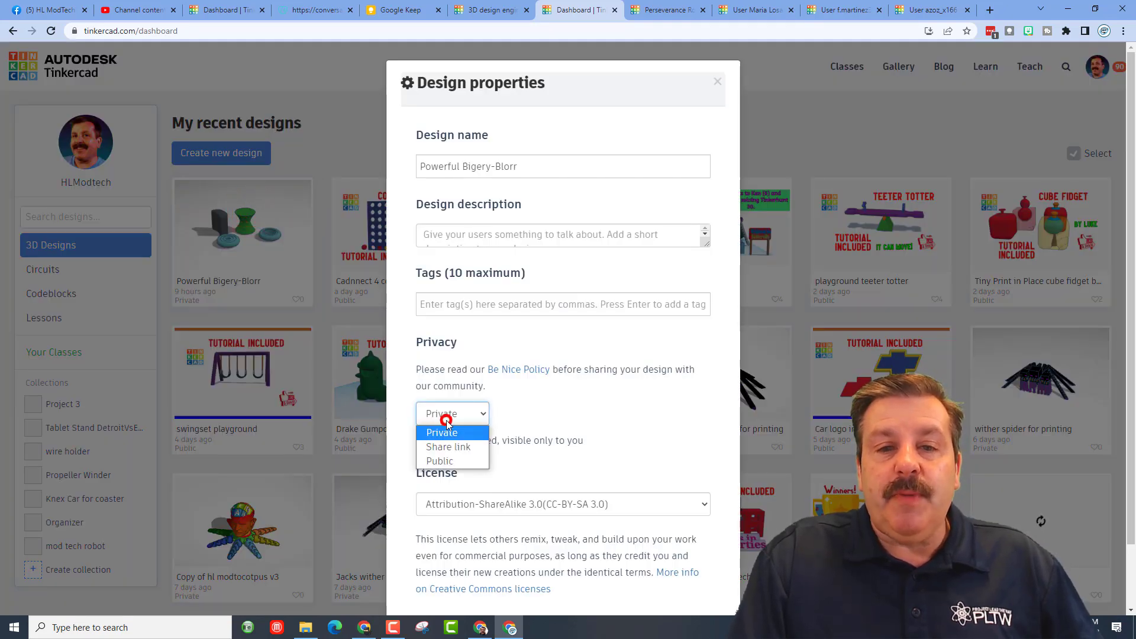
left_click(447, 458)
left_click(504, 505)
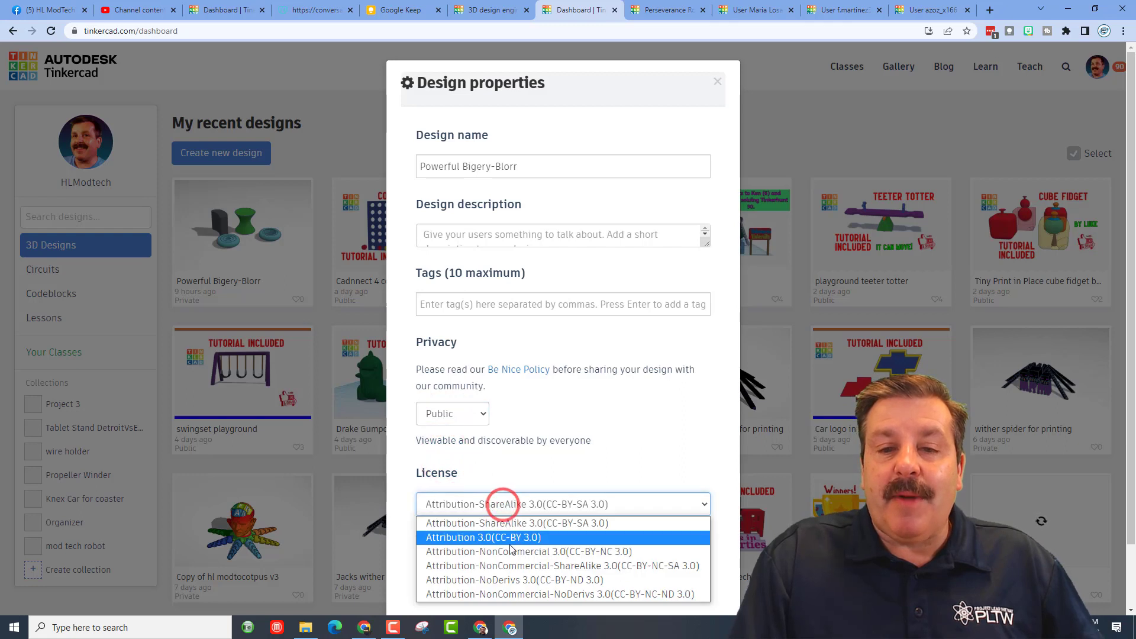
left_click(518, 582)
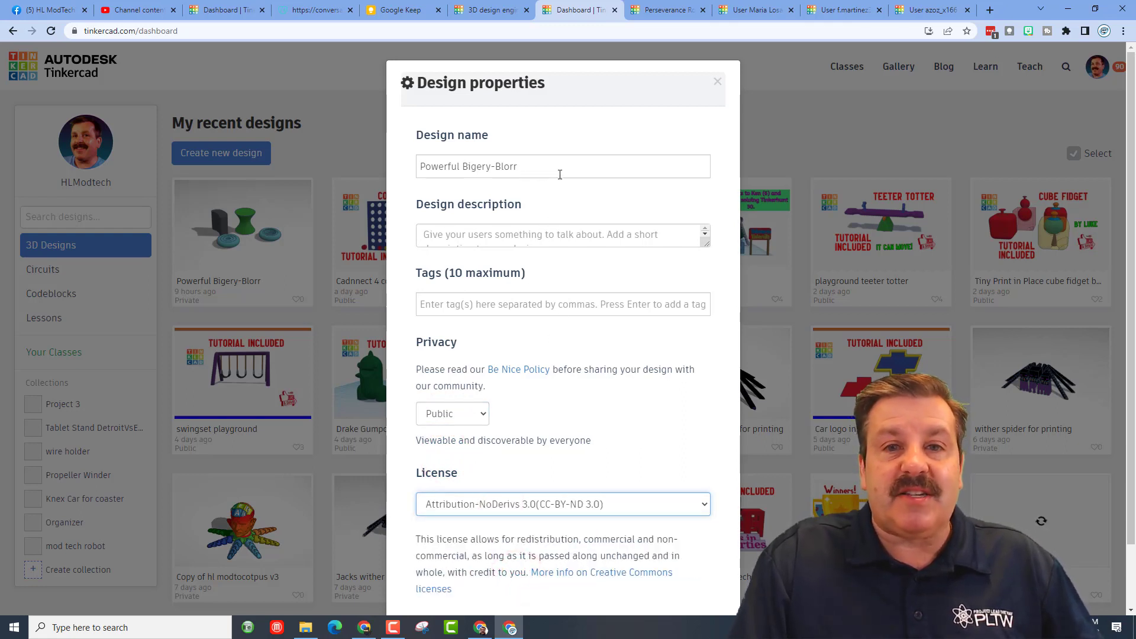
Rename the design to "work in progress" and place the cursor in its empty description.
left_click_drag(553, 168, 390, 177)
type("work in progress")
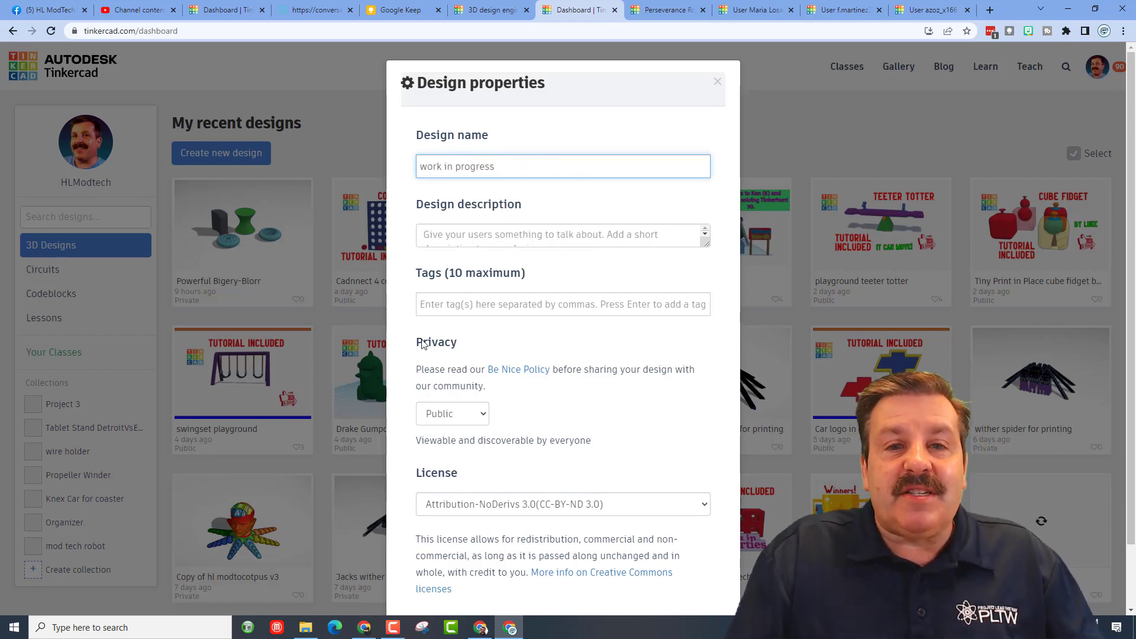
left_click(568, 239)
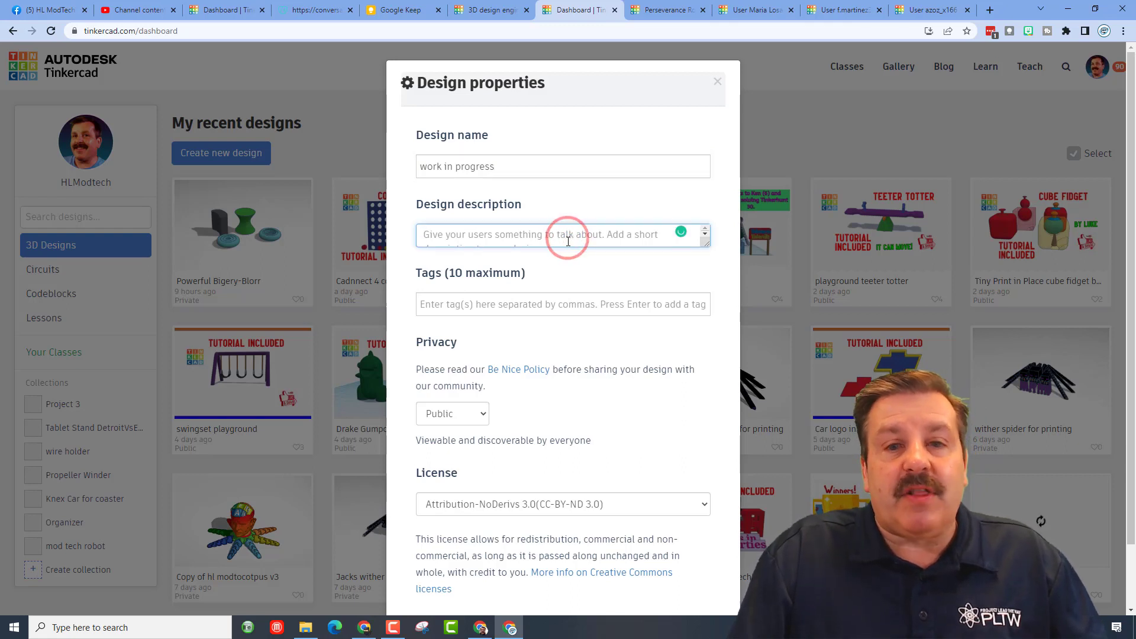
Add the tags hl modtech, fun and hlmodtech to the design, remove the Tinkerhunt and scavenger hunt tags, and save the properties.
left_click(470, 299)
type("Tinkerhunt, scavenger hunt, hl modtech, fun, hlmodtech")
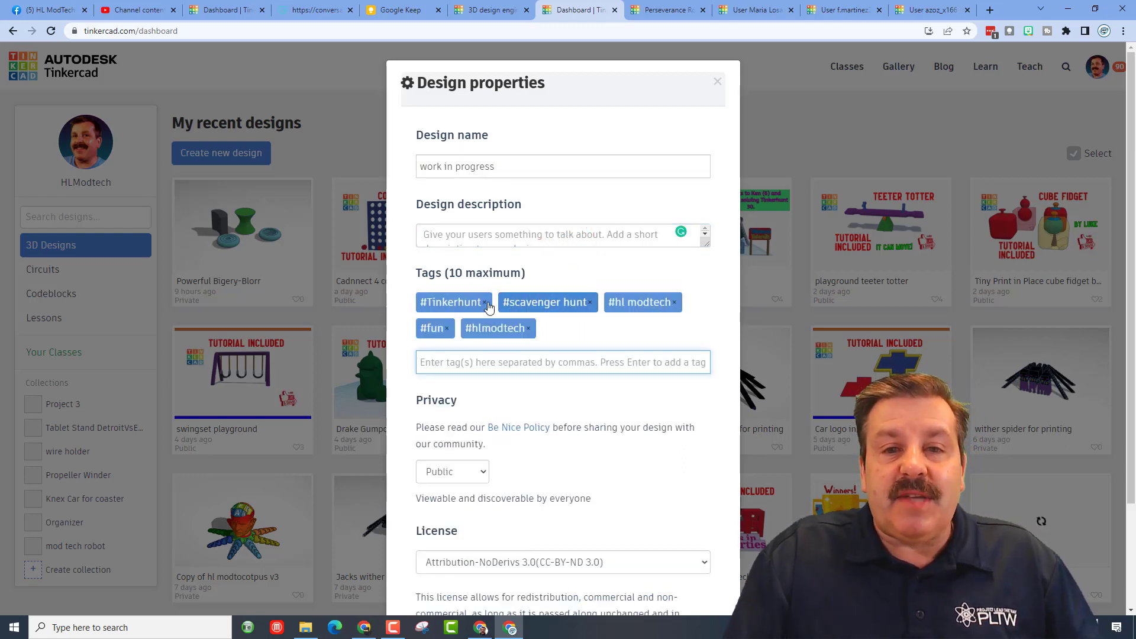
left_click(486, 303)
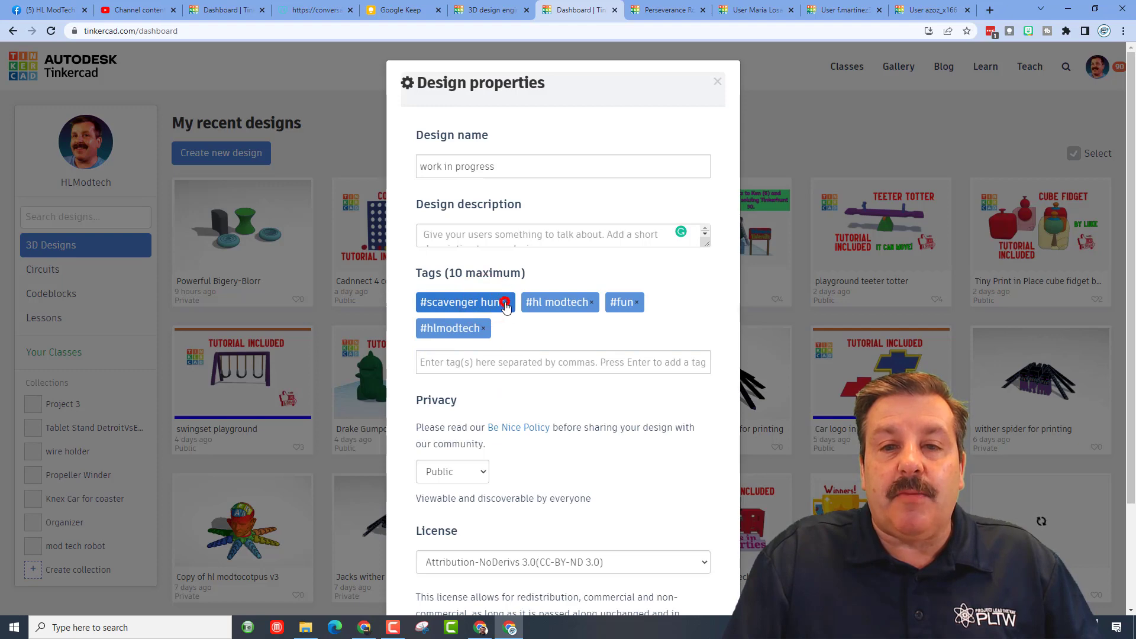
left_click(505, 303)
scroll(586, 397, "down", 2)
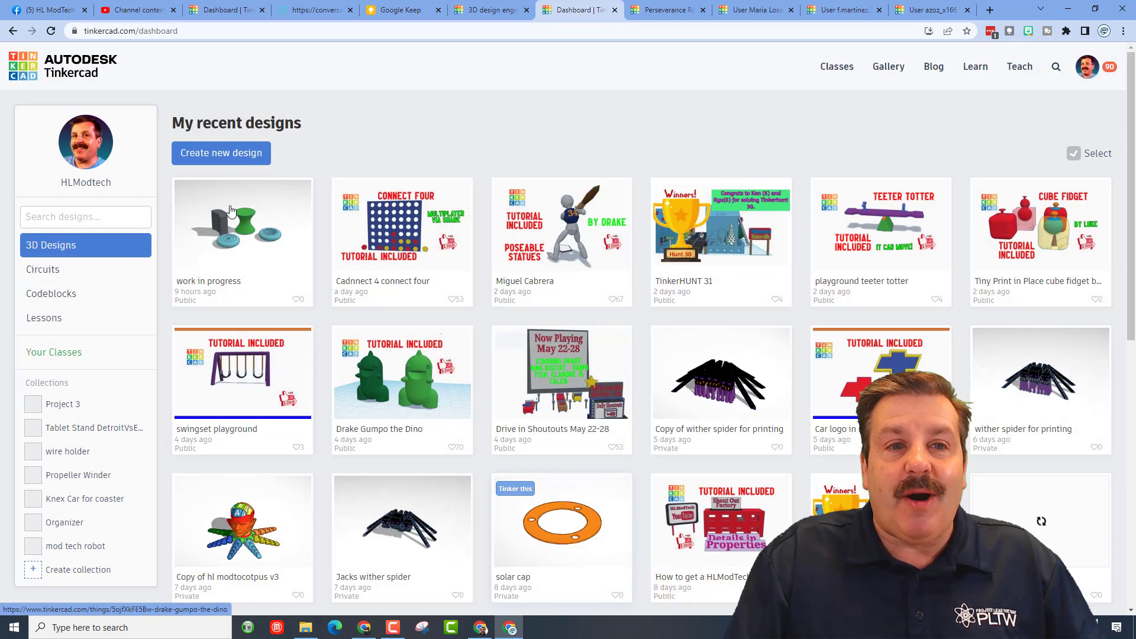
View the work in progress design's details, close them, and examine the Cadnnect 4 connect four design in 3D.
left_click(231, 244)
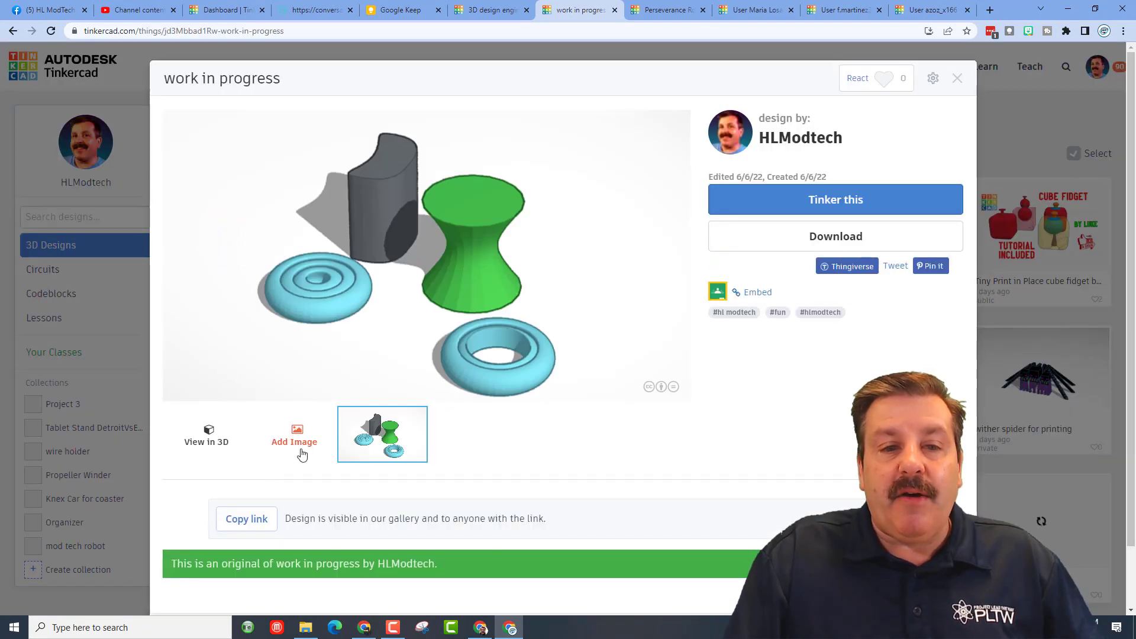
left_click(959, 80)
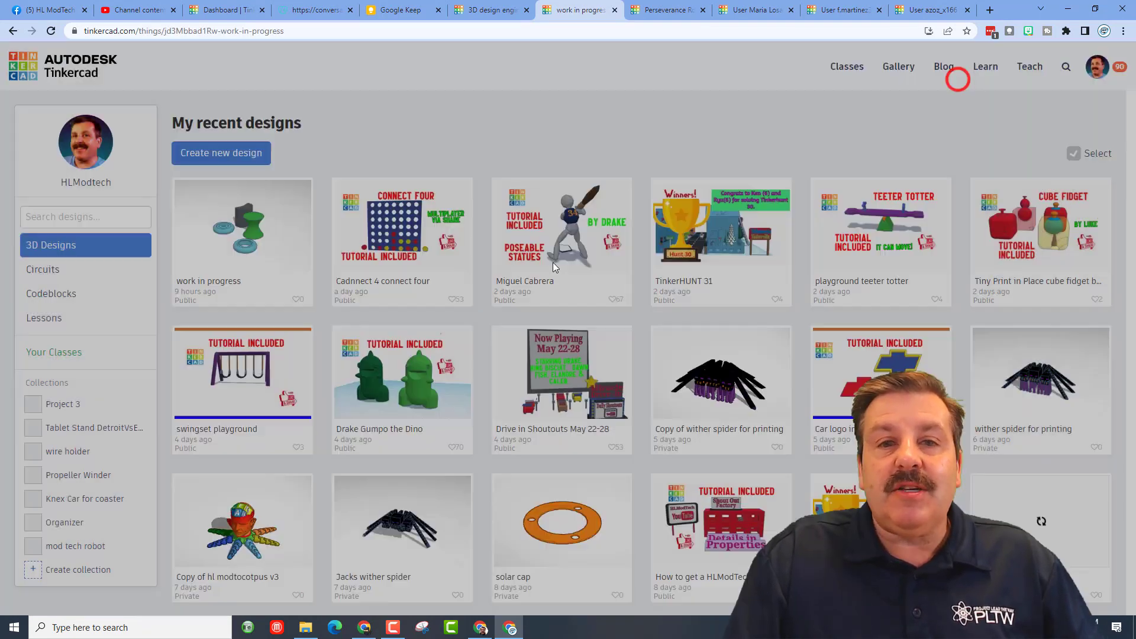
left_click(421, 268)
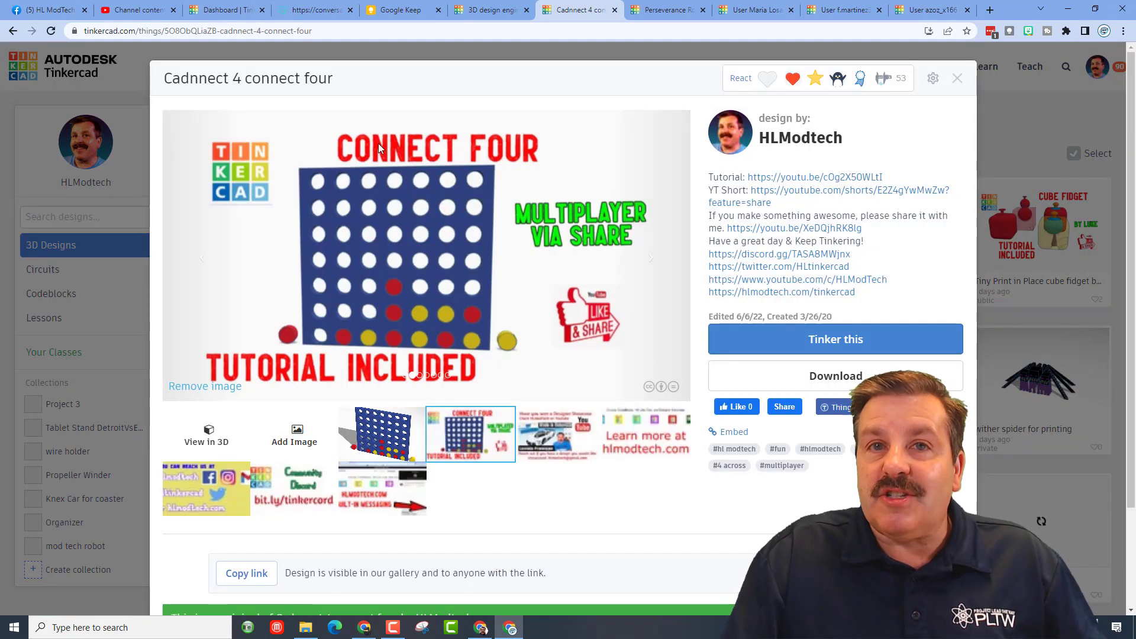
left_click(221, 438)
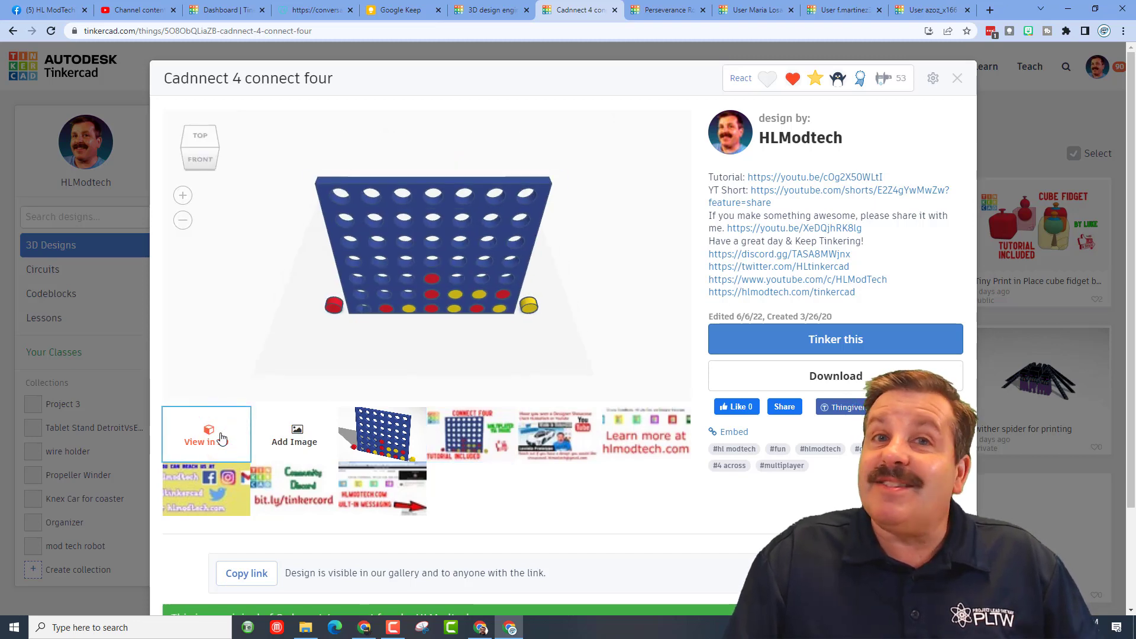
left_click_drag(399, 338, 397, 294)
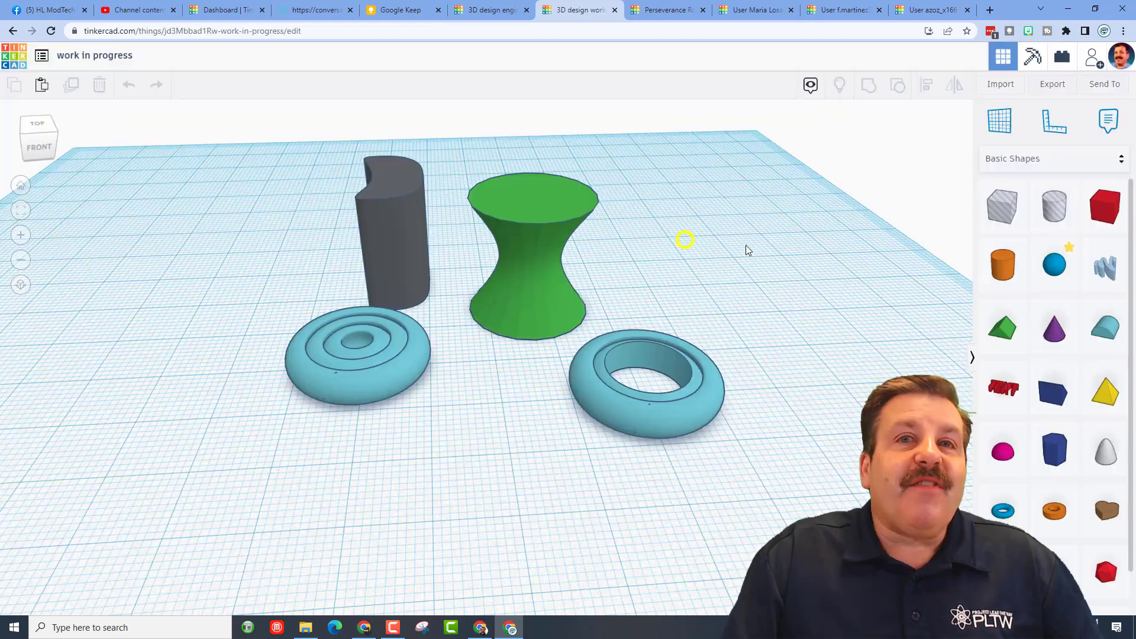
Generate a new collaboration link for the work in progress design from its editor and close the sharing dialog.
right_click_drag(747, 247, 791, 154)
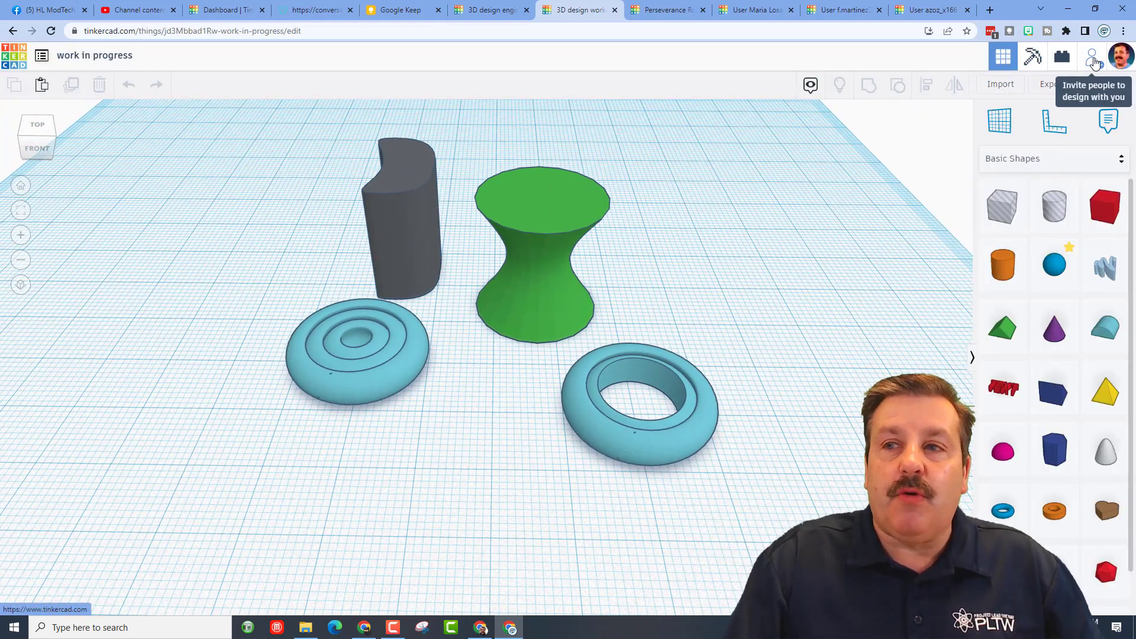
left_click(1095, 61)
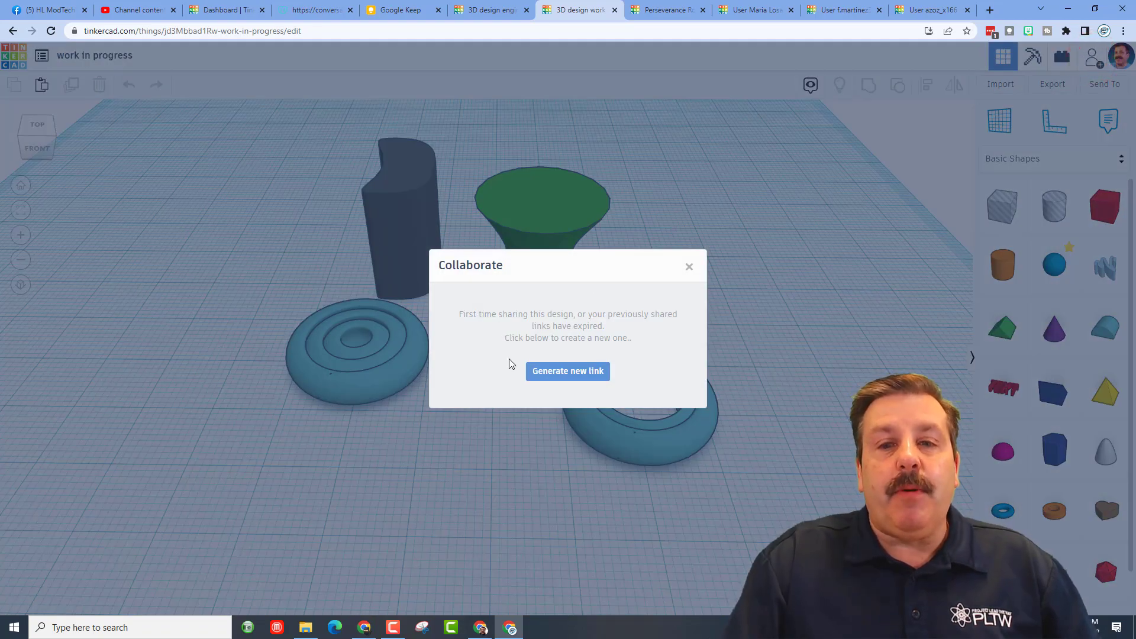
left_click(562, 372)
left_click(566, 333)
left_click(688, 261)
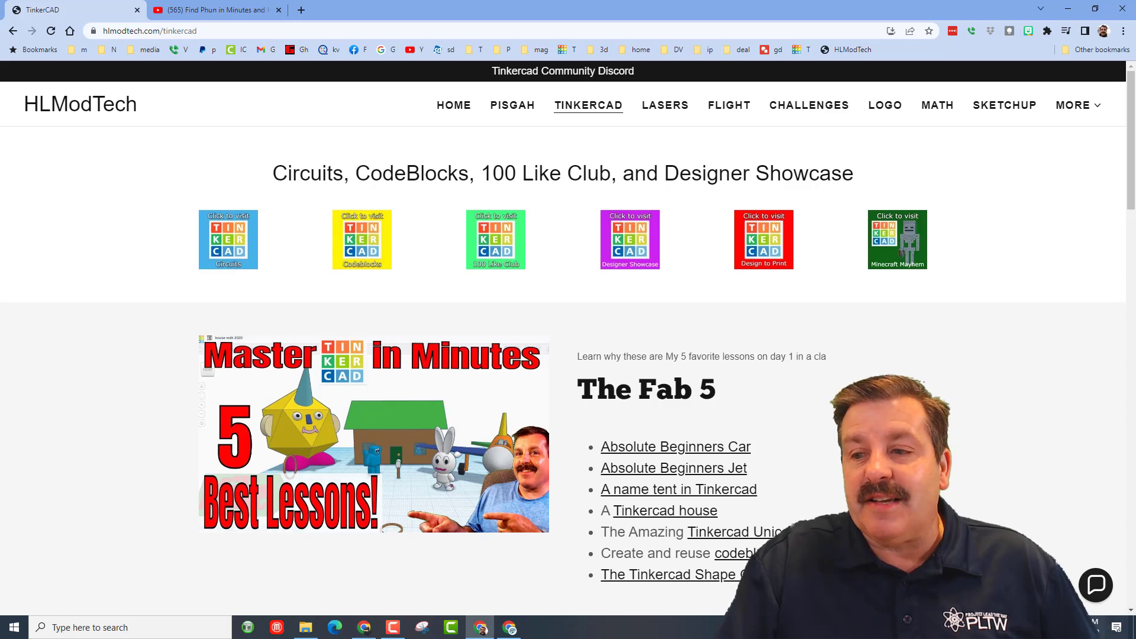
View and close the HLModTech site's contact chat, and open the Dragonhead Technologies profile from the Designer Showcase.
left_click(1102, 584)
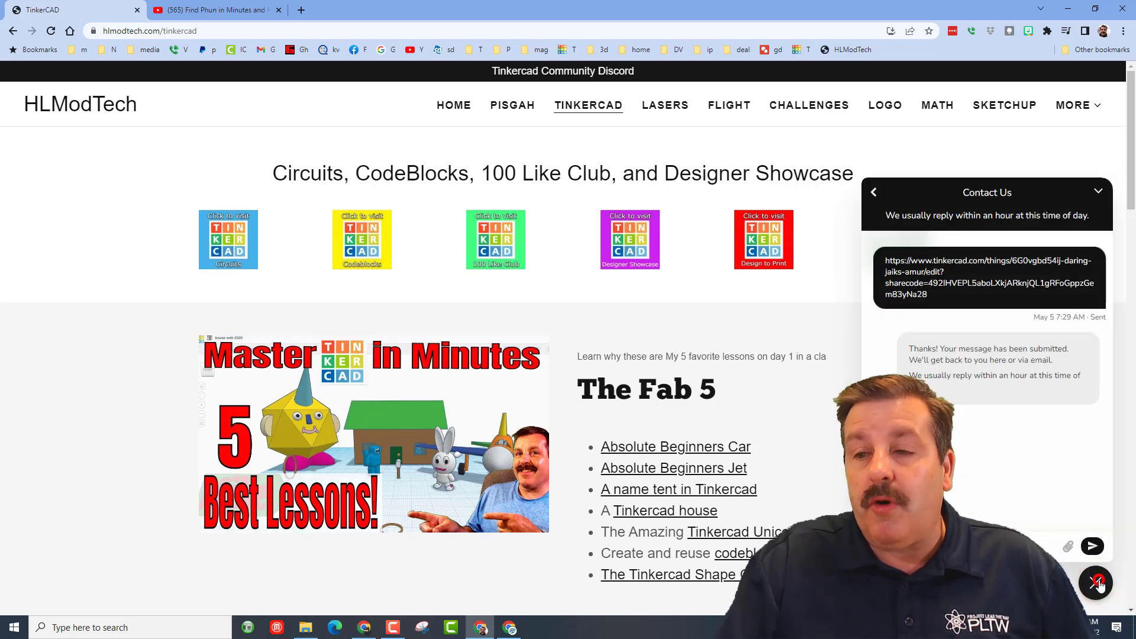
left_click(1098, 584)
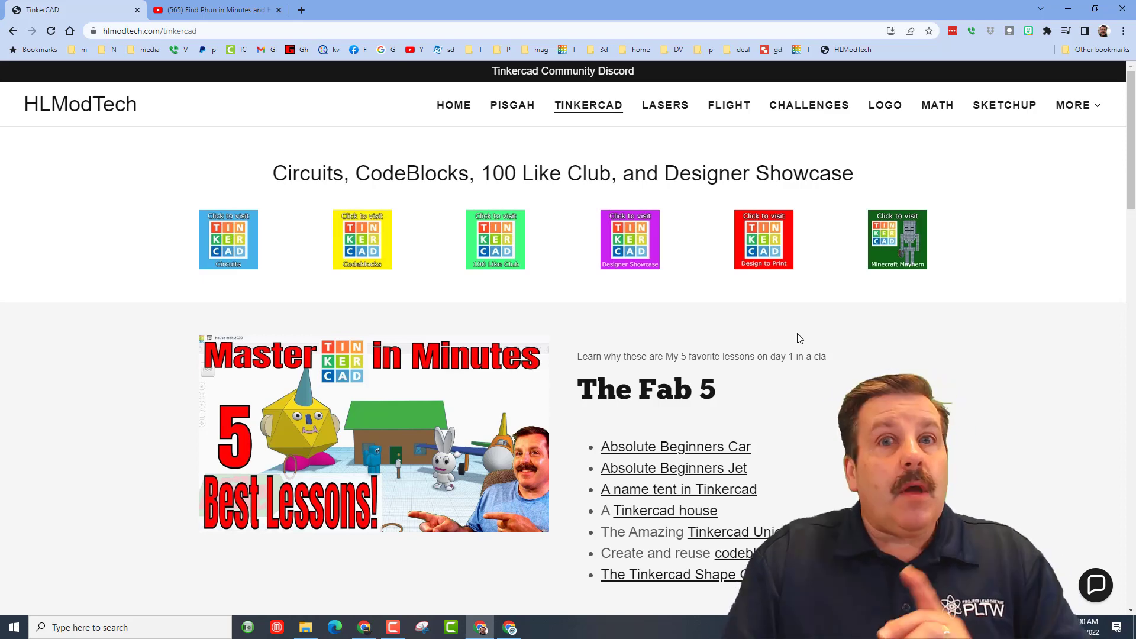
left_click(621, 249)
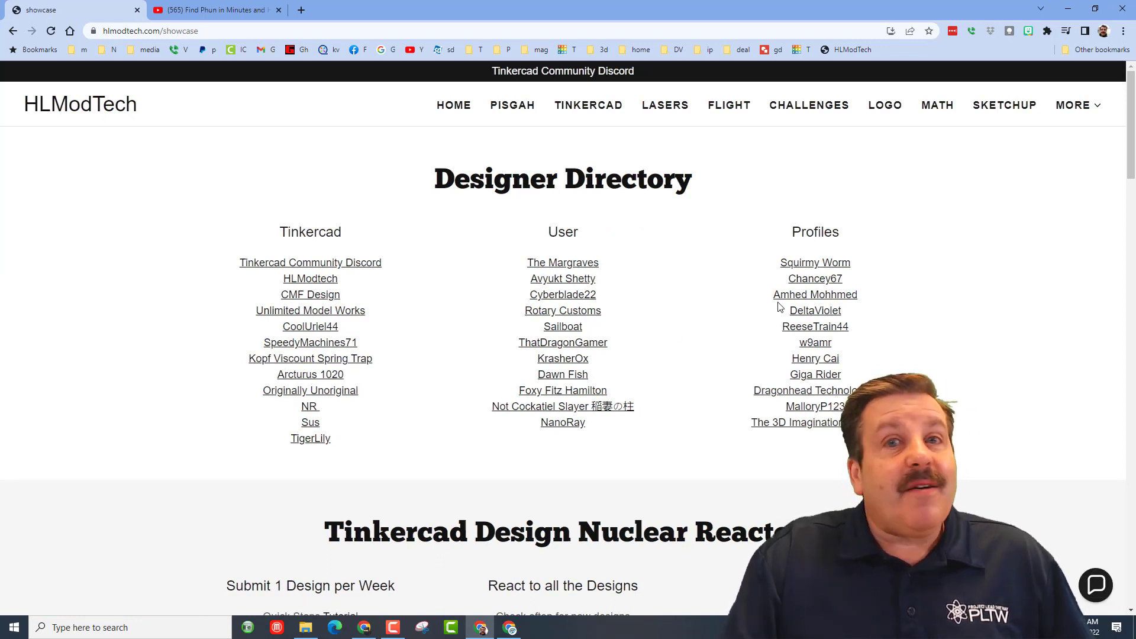
left_click(815, 392)
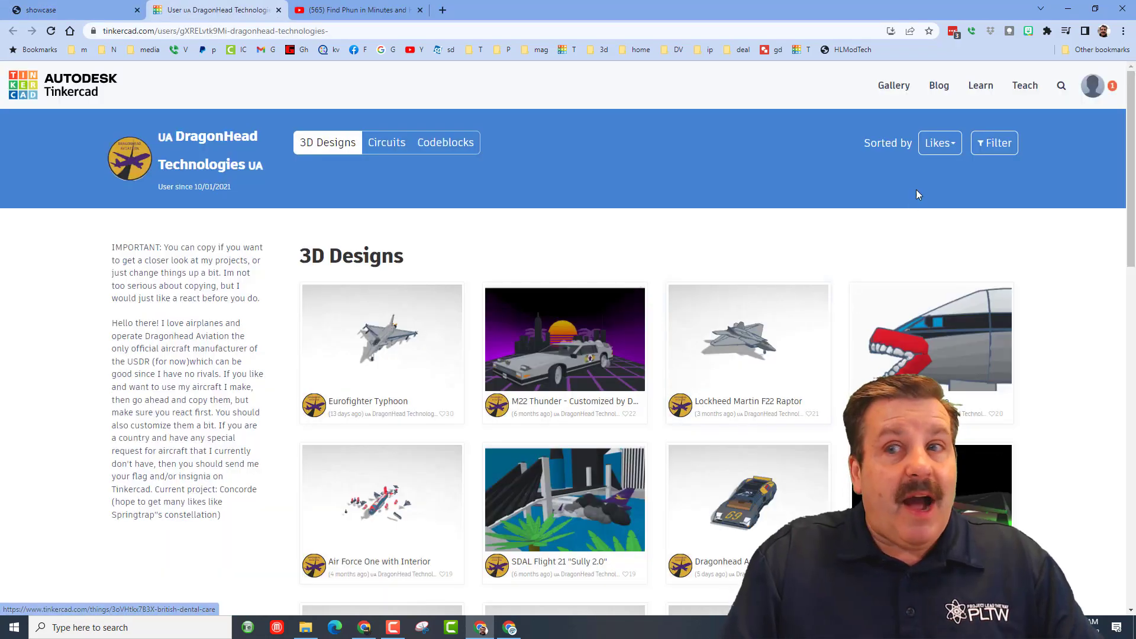
Sort the Dragonhead Technologies profile's 3D designs by Latest and open the FS-37 Stealth Fighter design.
left_click(939, 127)
left_click(941, 144)
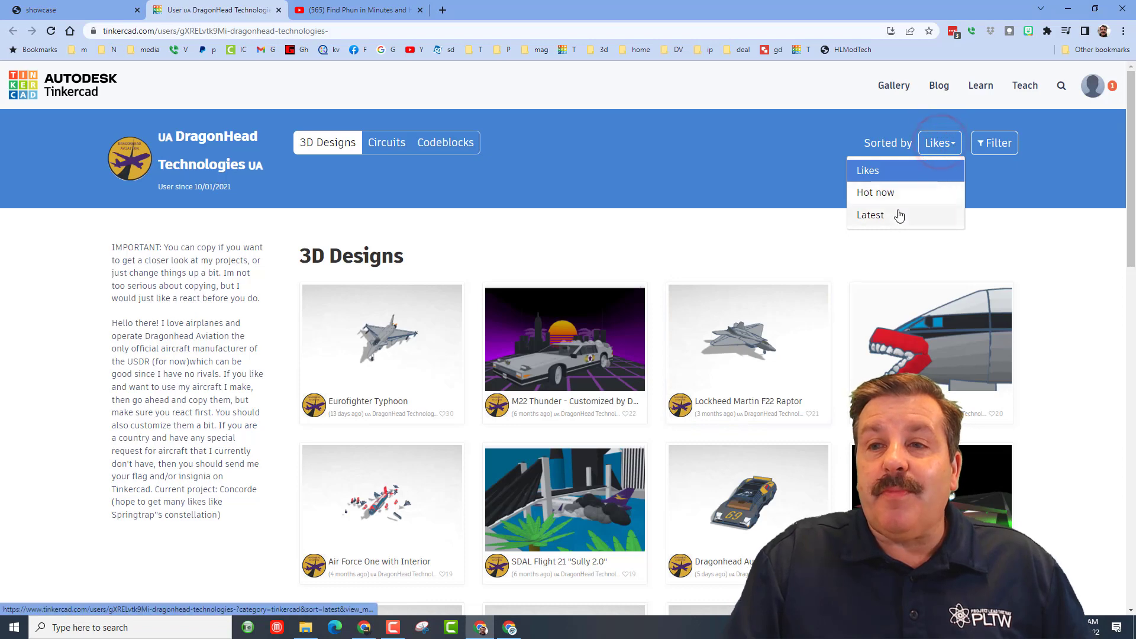
left_click(897, 213)
left_click(591, 342)
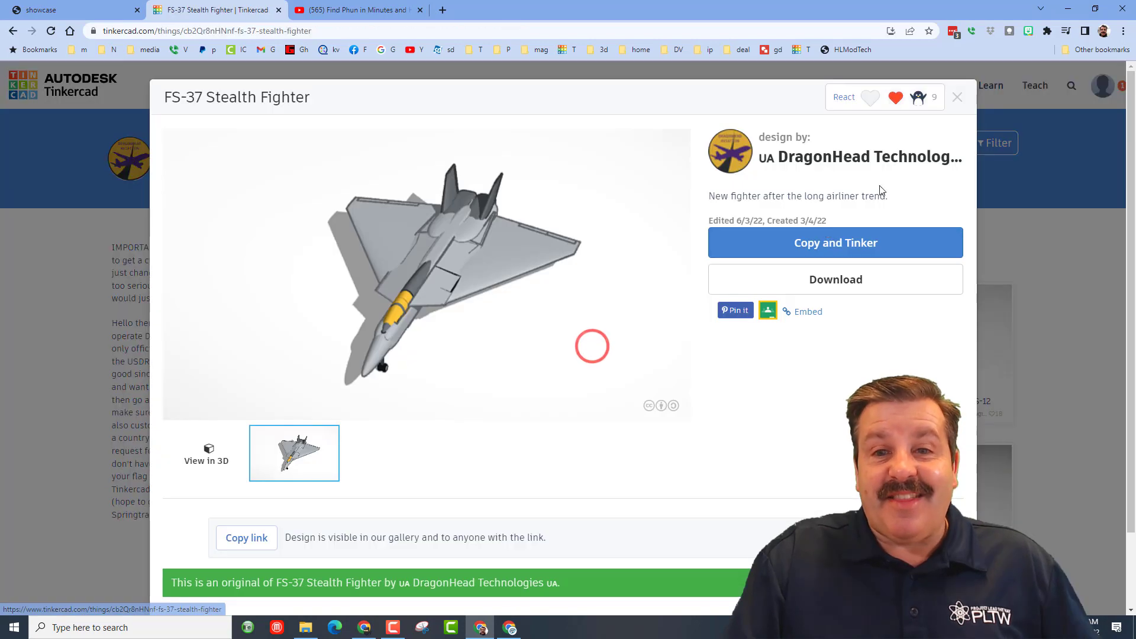
Add a Like reaction to the FS-37 Stealth Fighter design and close its details.
left_click(894, 98)
left_click(895, 98)
left_click(899, 97)
left_click(900, 189)
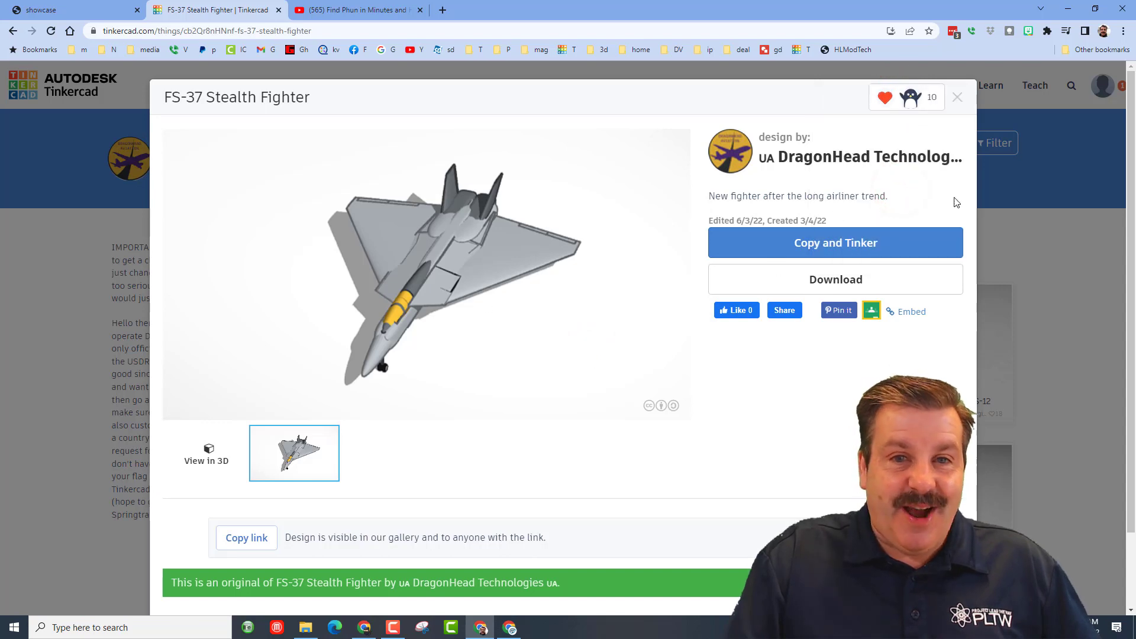
left_click(958, 96)
Open the Reactor responses spreadsheet from the showcase page and sort its entries by Timestamp, newest first.
left_click(71, 9)
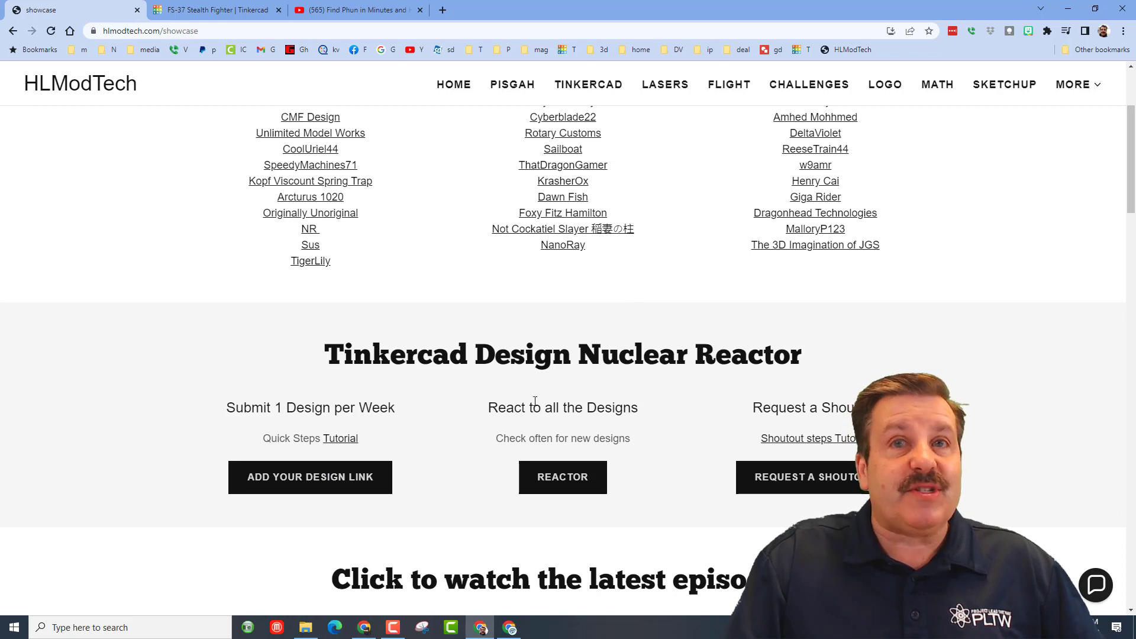
left_click(558, 475)
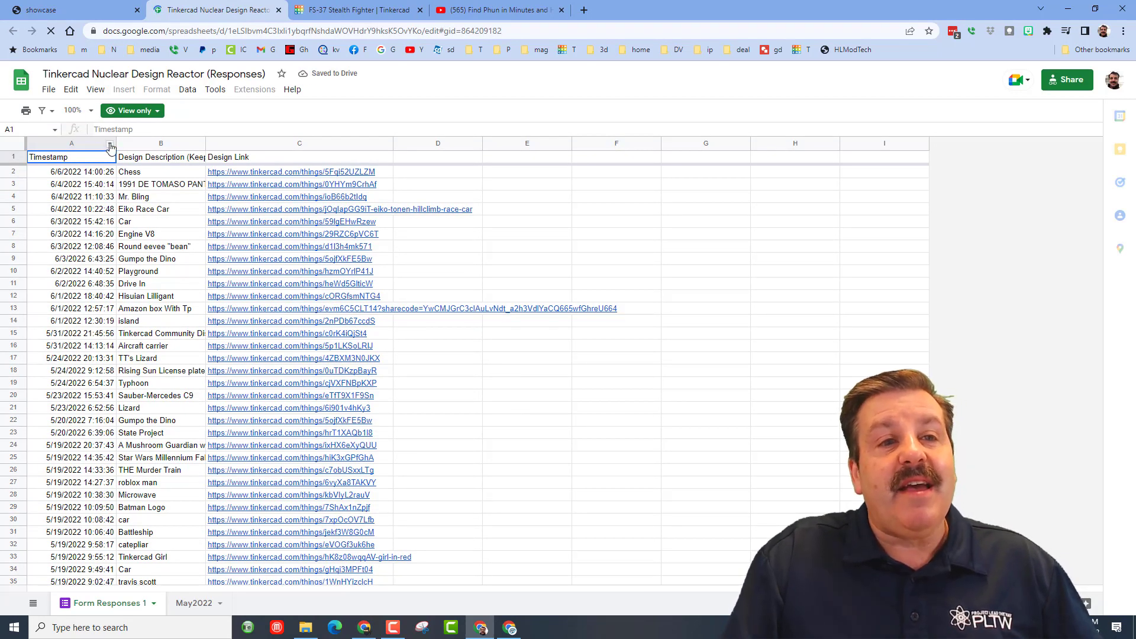
left_click(110, 145)
left_click(127, 180)
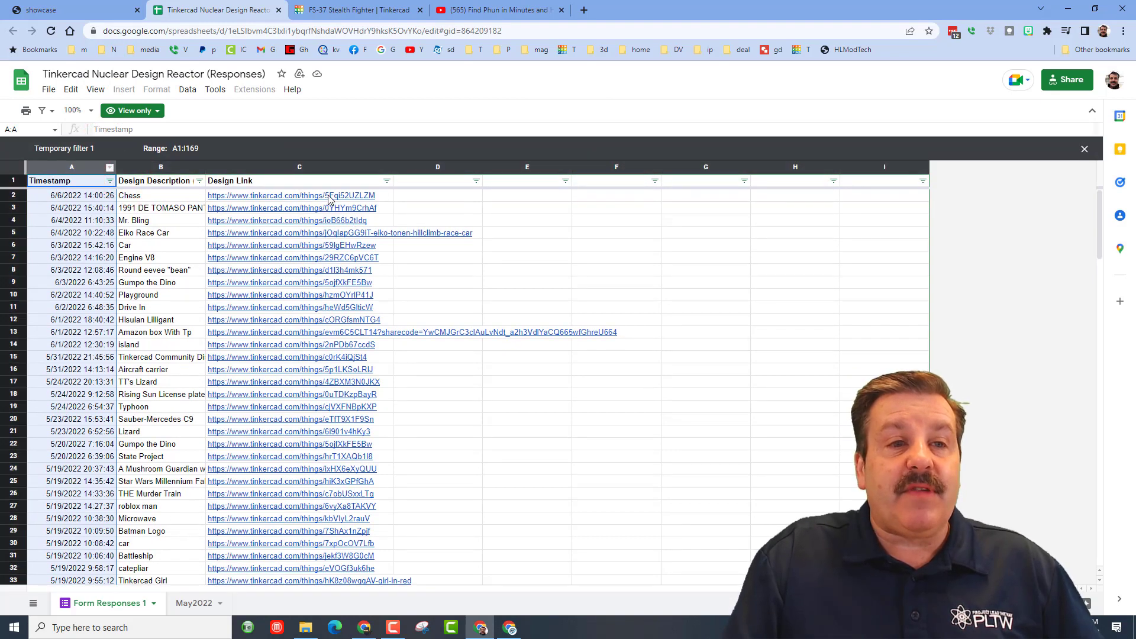
Open the linked Chess design from the first response, add a Like reaction to it, and return to the showcase page.
left_click(329, 198)
left_click(332, 219)
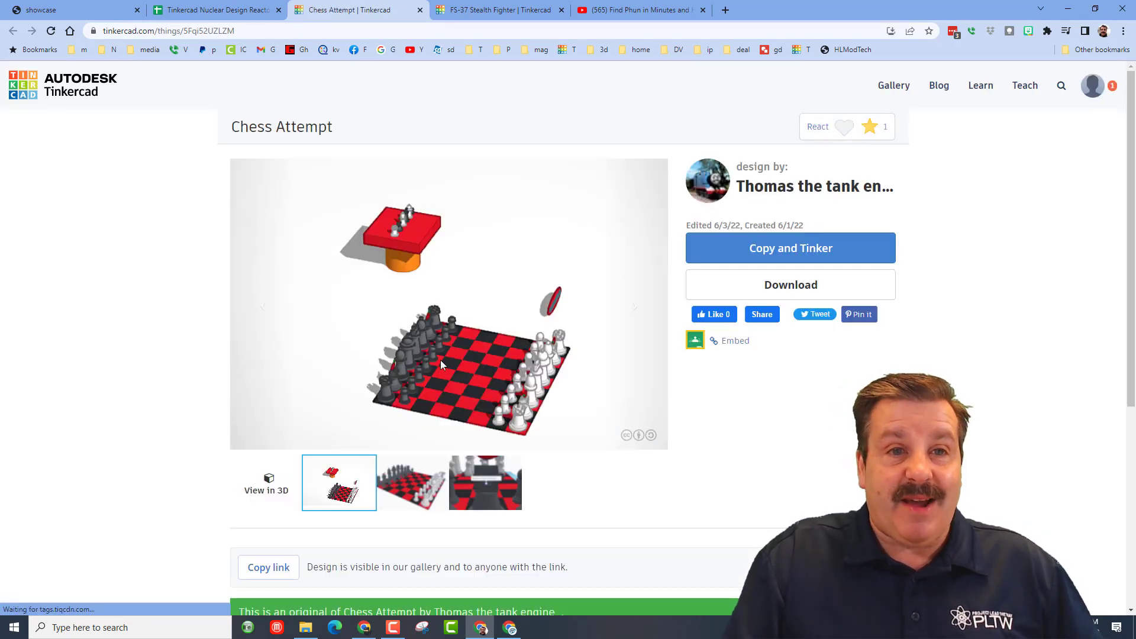
left_click(831, 130)
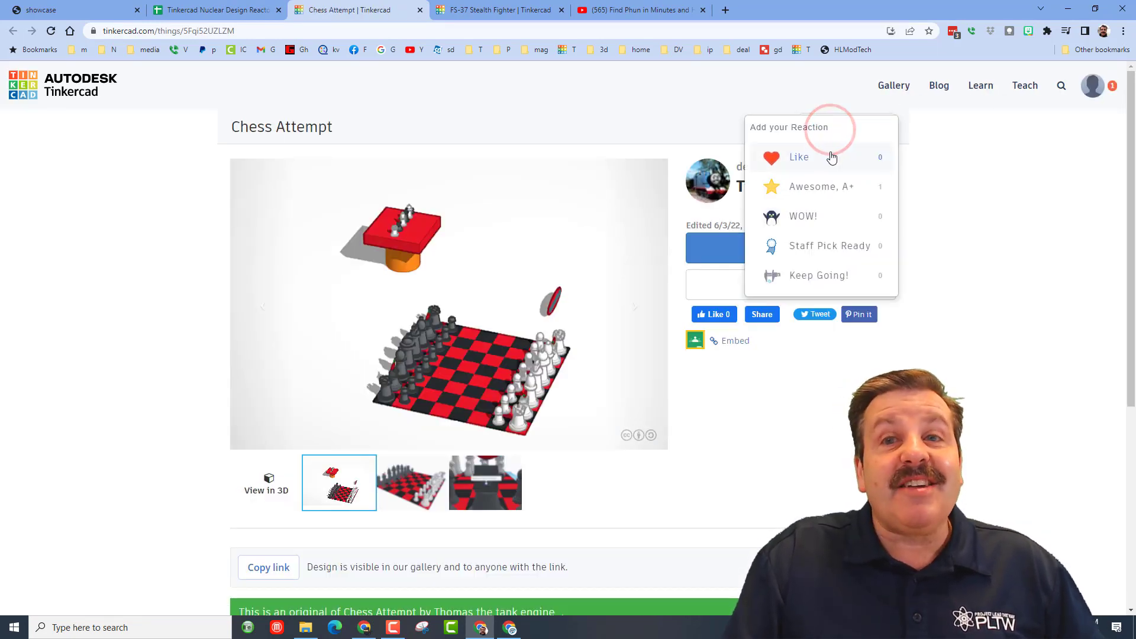
left_click(827, 159)
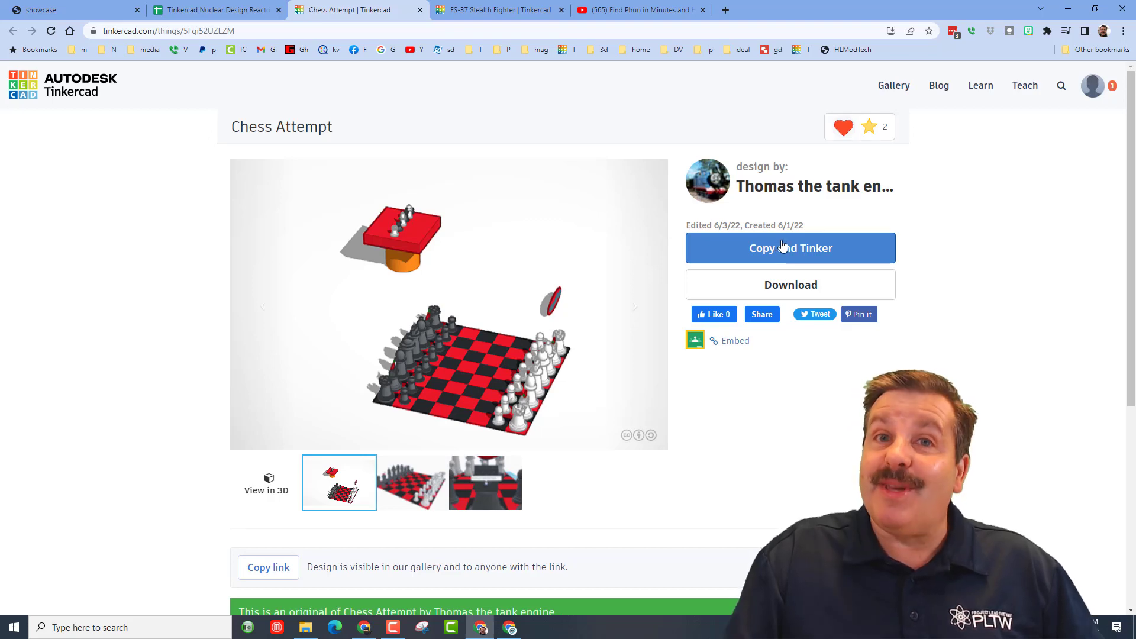
key("ctrl+1")
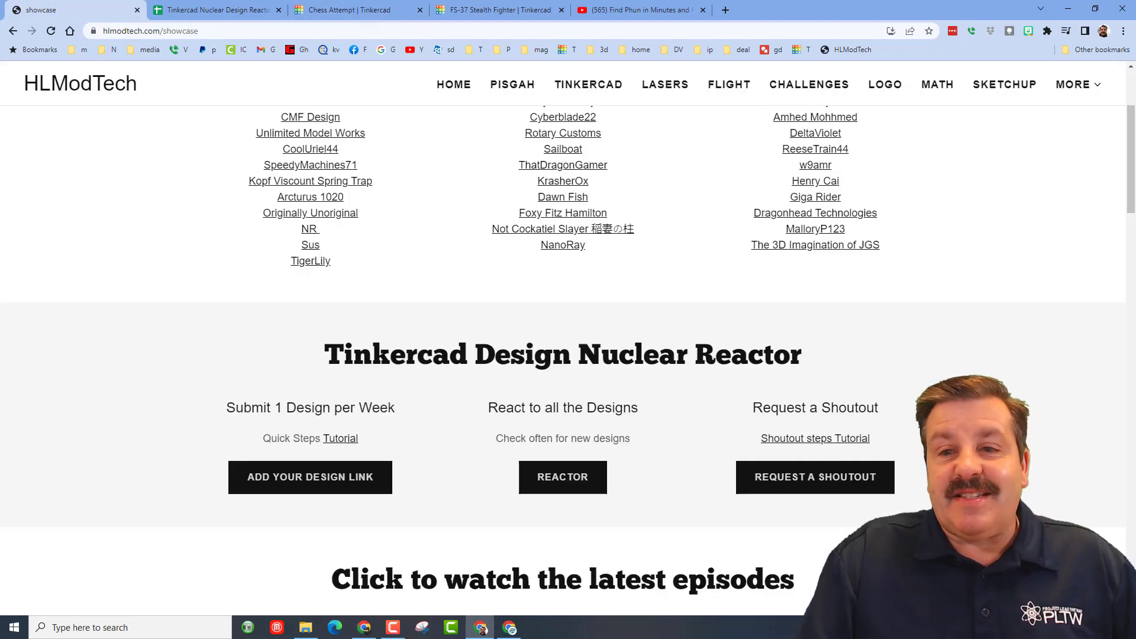